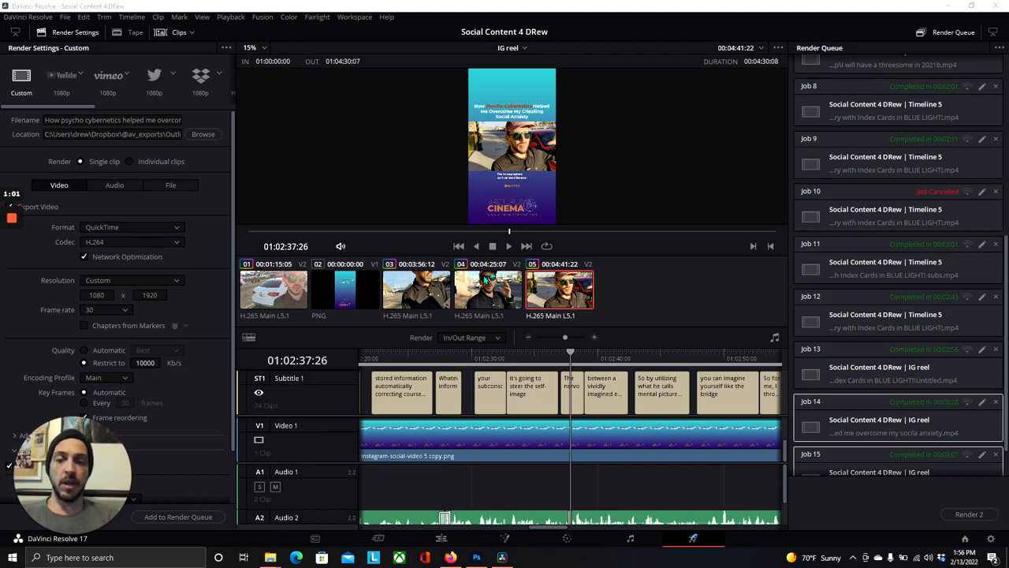
Open the IG reel timeline for editing, disable the Video 1 background track and fit the preview to the viewer.
{"action": "left_click", "coordinate": [440, 539]}
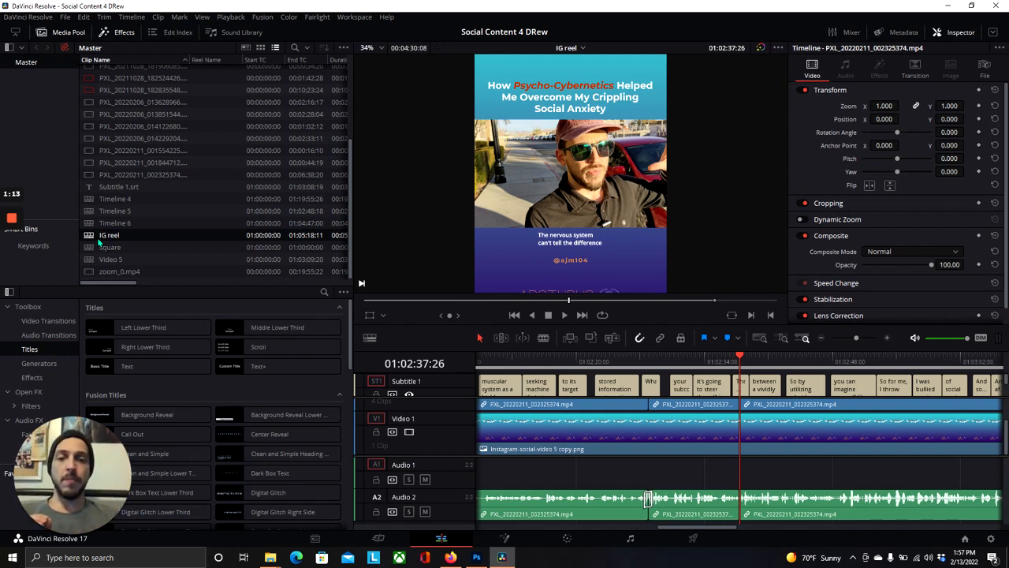
{"action": "left_click", "coordinate": [408, 432]}
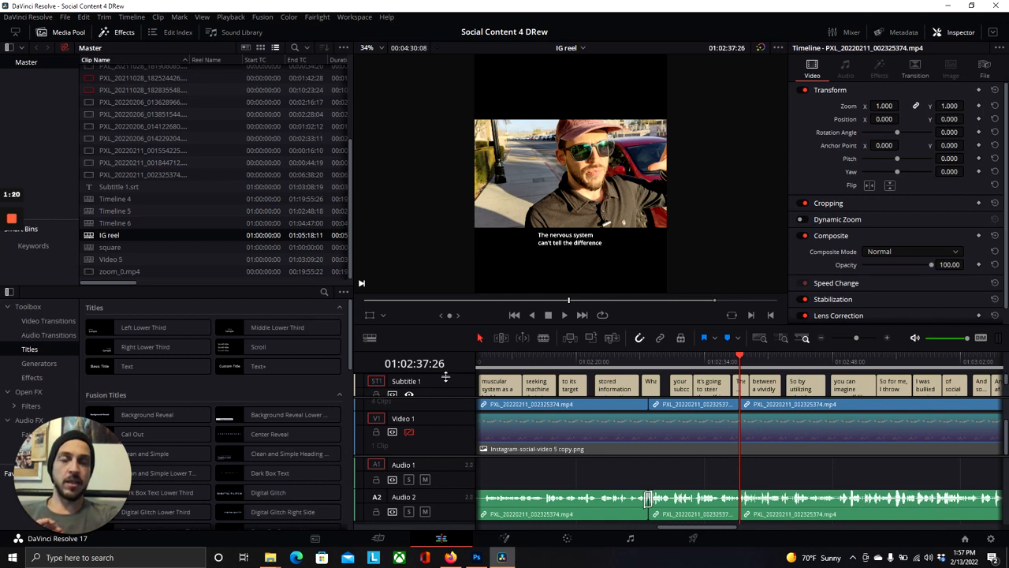
{"action": "left_click", "coordinate": [369, 49]}
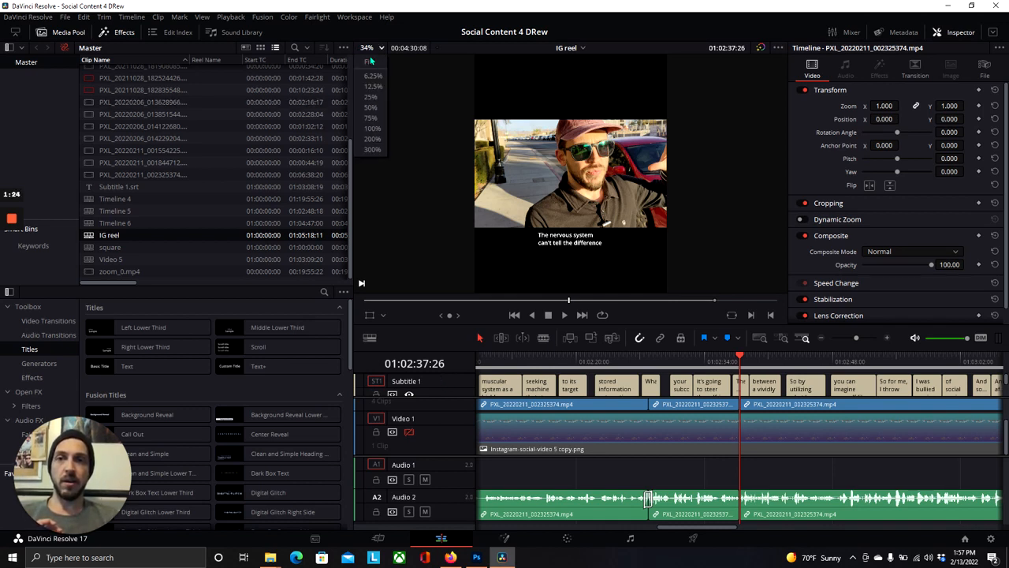
{"action": "left_click", "coordinate": [370, 63]}
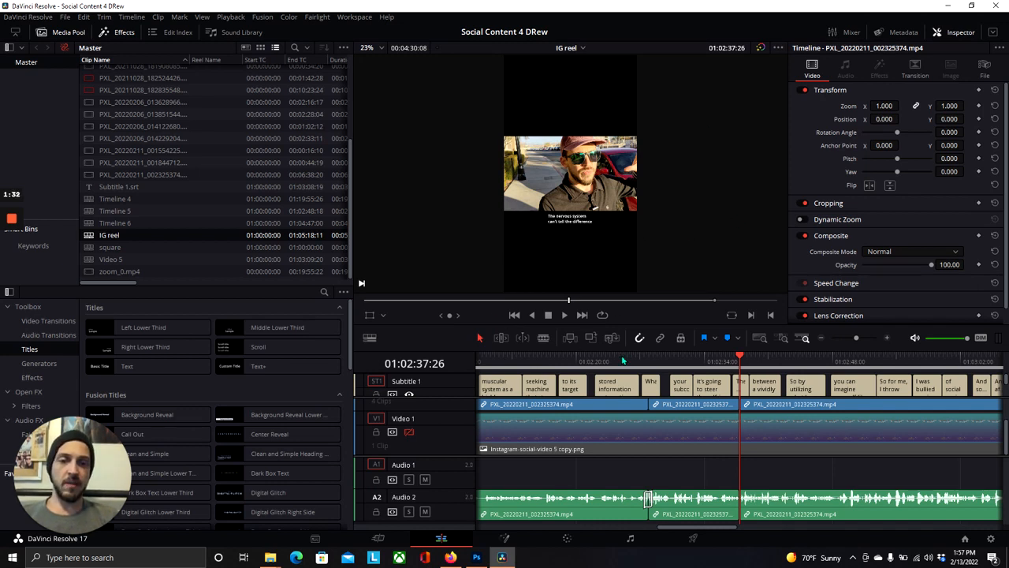
Scrub through the IG reel footage and its subtitles, leaving the playhead at 01:00:09:29.
{"action": "left_click_drag", "start_coordinate": [615, 361], "coordinate": [503, 356]}
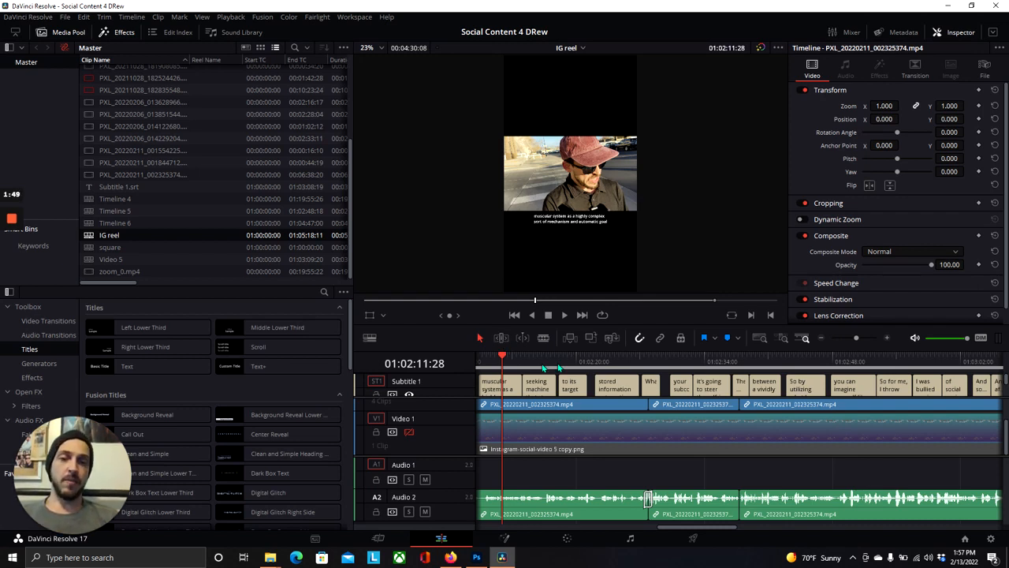
{"action": "left_click", "coordinate": [506, 359]}
{"action": "left_click_drag", "start_coordinate": [503, 359], "coordinate": [534, 367]}
{"action": "left_click", "coordinate": [550, 365]}
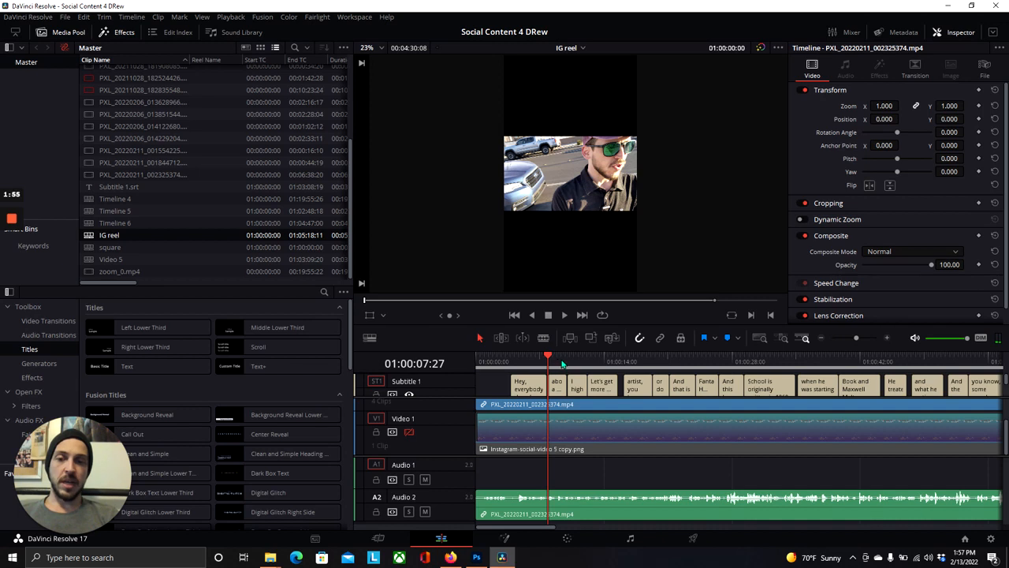
{"action": "left_click", "coordinate": [566, 363]}
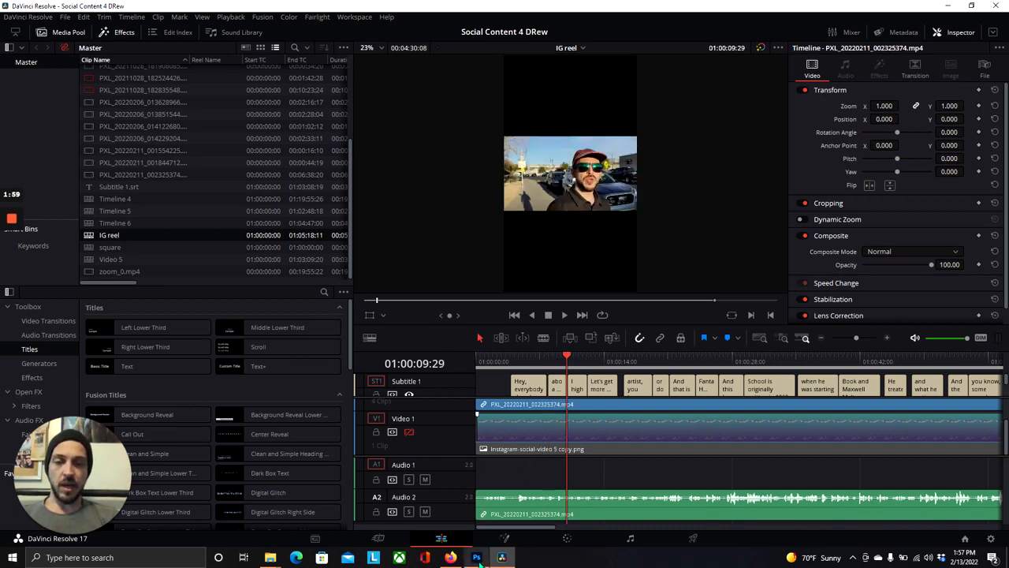
Switch to Photoshop, bring up Instagram-social-content template-1.psd, collapse its document properties and make the guide layer visible.
{"action": "mouse_move", "coordinate": [479, 560]}
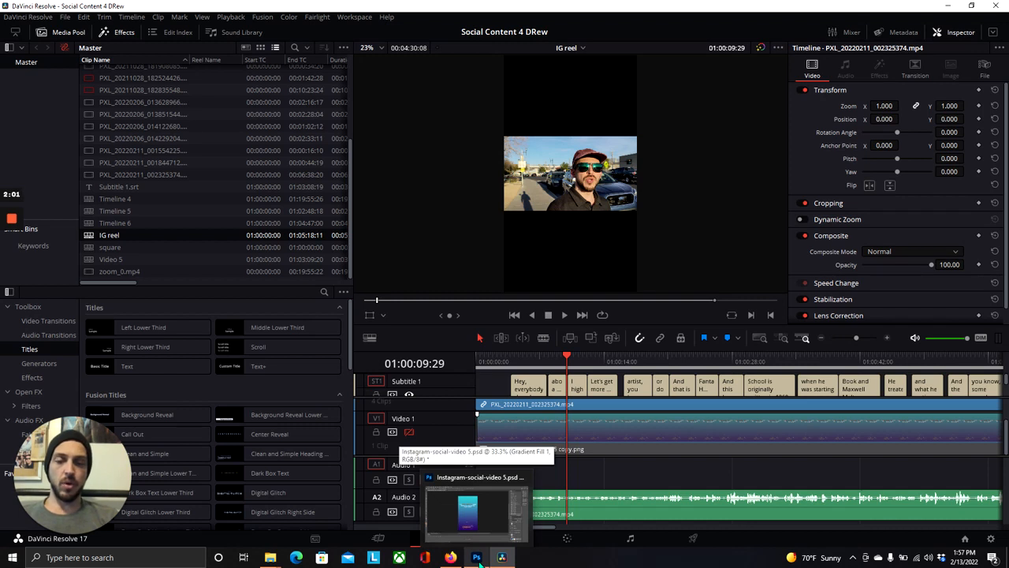
{"action": "left_click", "coordinate": [479, 560]}
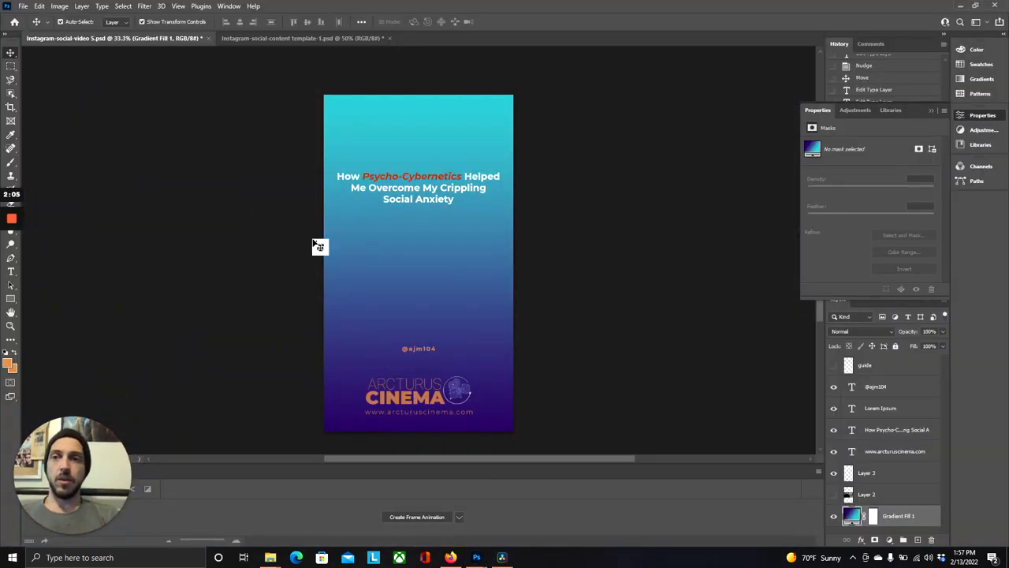
{"action": "left_click", "coordinate": [263, 38]}
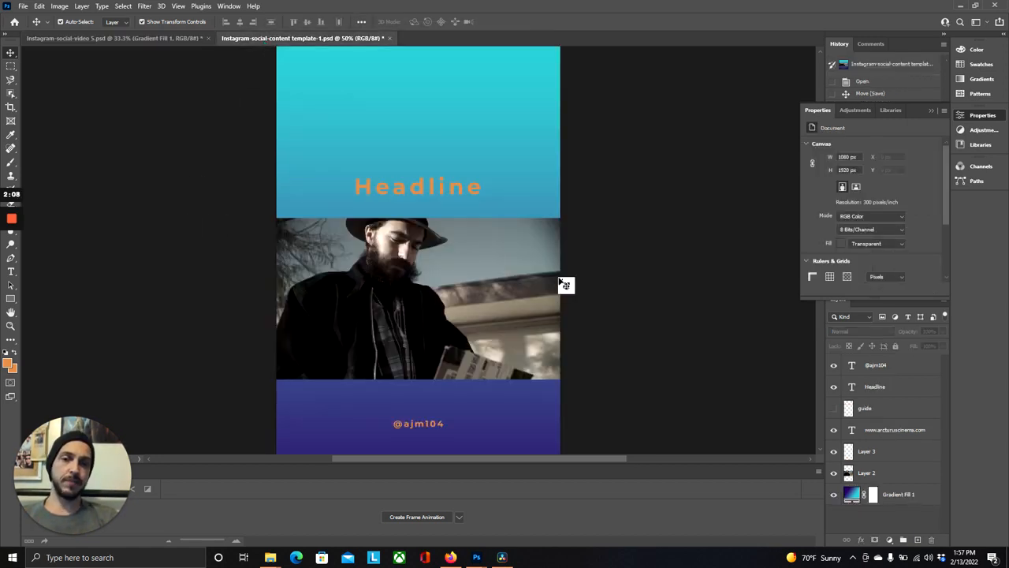
{"action": "scroll", "coordinate": [562, 281], "scroll_direction": "down", "scroll_amount": 5}
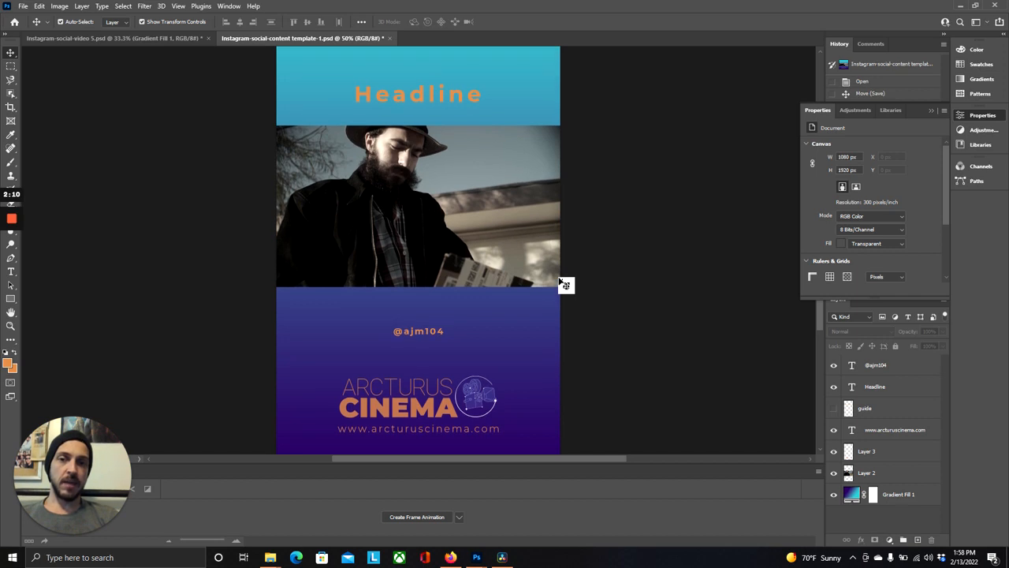
{"action": "scroll", "coordinate": [563, 284], "scroll_direction": "up", "scroll_amount": 2}
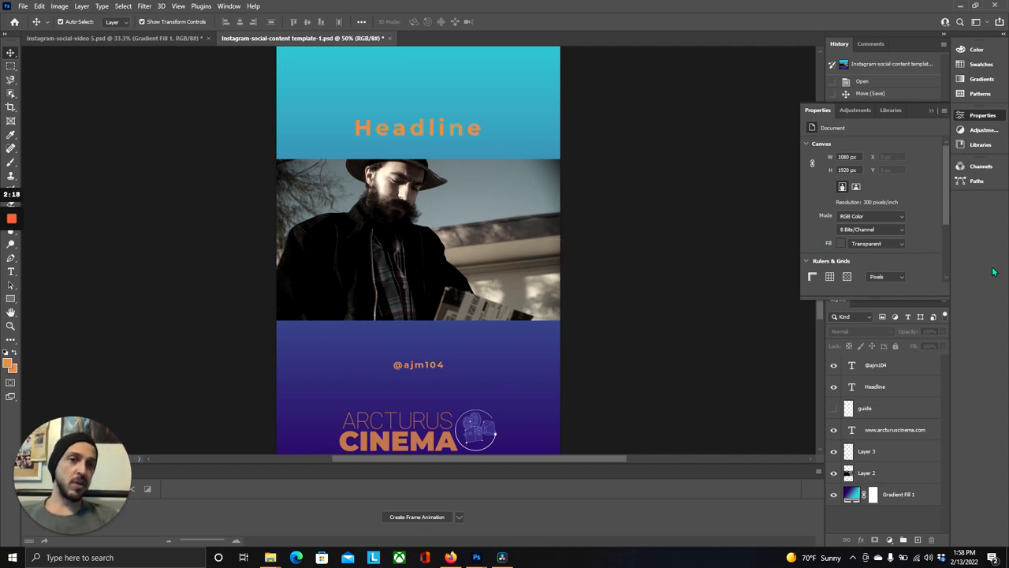
{"action": "left_click", "coordinate": [962, 118]}
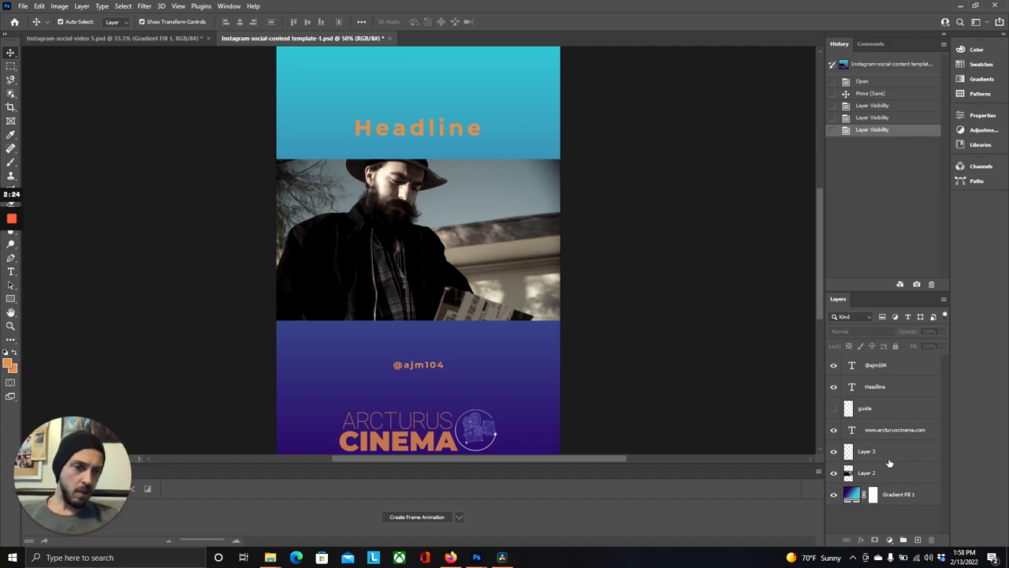
{"action": "left_click", "coordinate": [833, 409]}
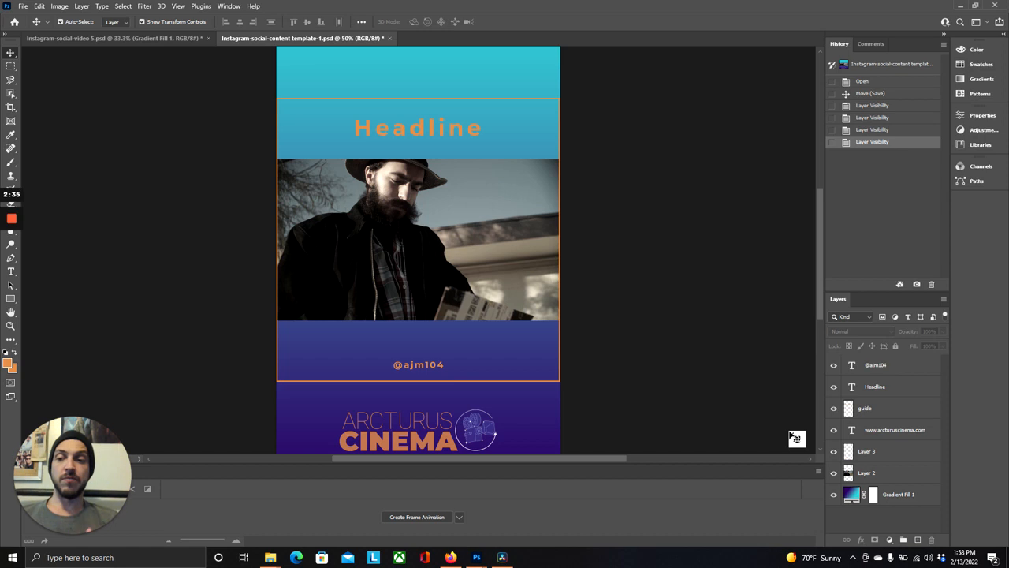
Change the Gradient Fill 1 background layer to the black-to-white preset from the Basics gradients.
{"action": "double_click", "coordinate": [853, 493]}
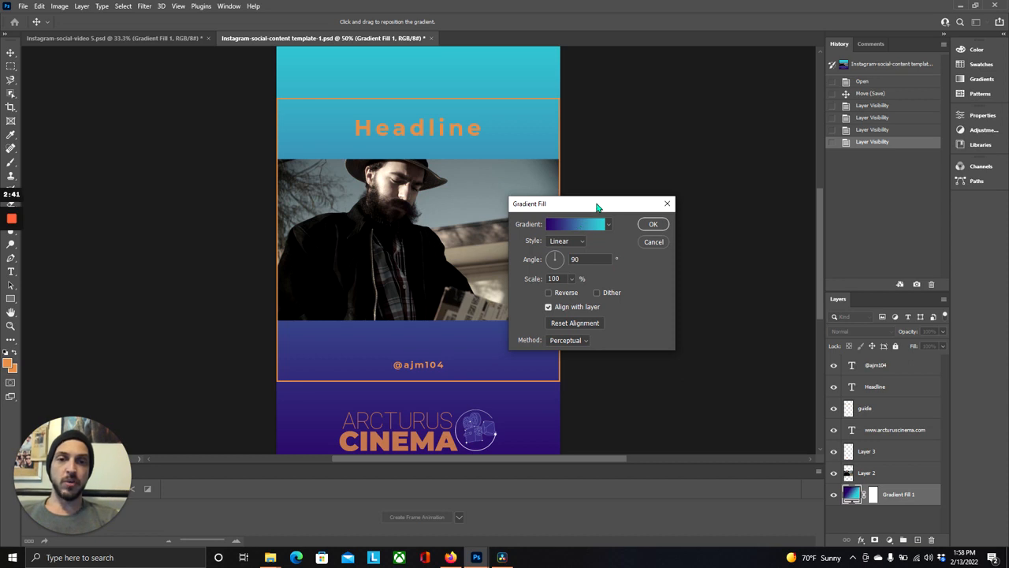
{"action": "left_click_drag", "start_coordinate": [596, 205], "coordinate": [690, 199]}
{"action": "left_click", "coordinate": [670, 217]}
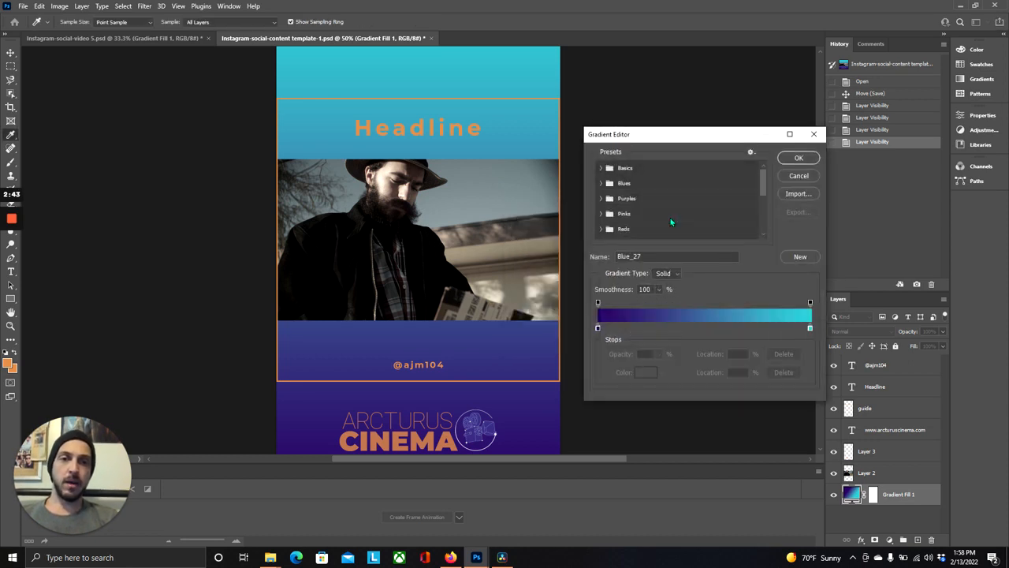
{"action": "left_click", "coordinate": [600, 199]}
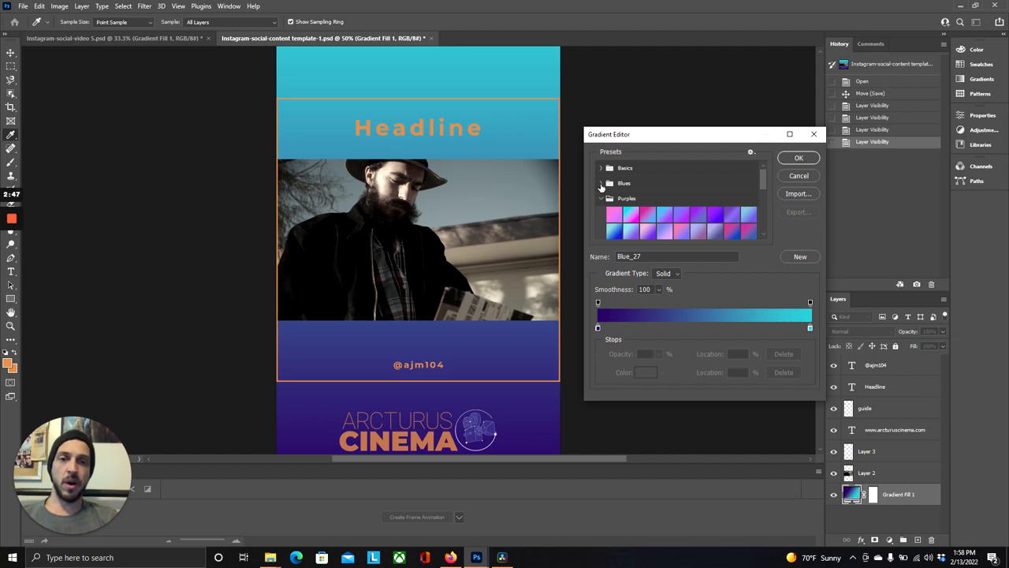
{"action": "left_click", "coordinate": [600, 168]}
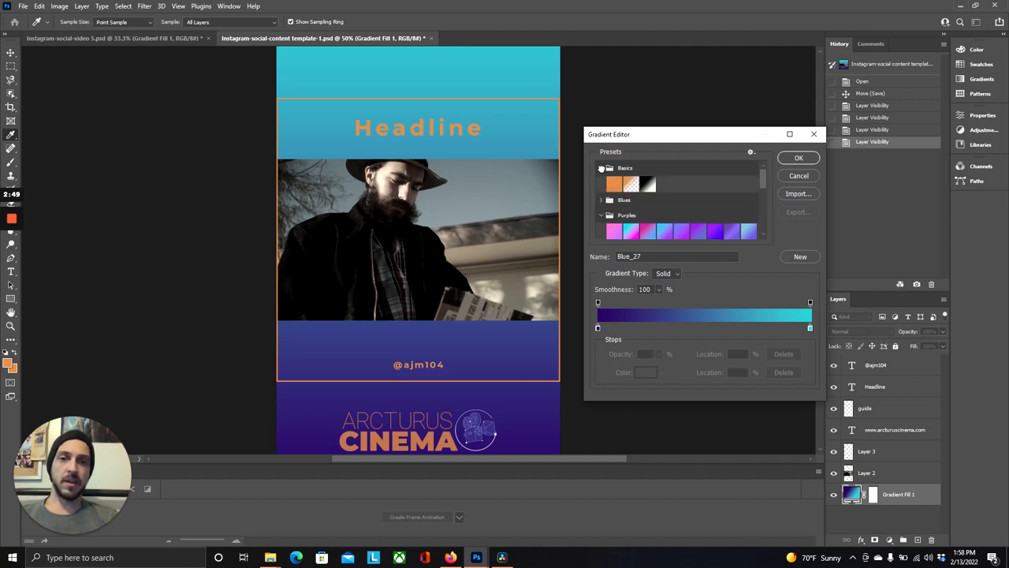
{"action": "left_click", "coordinate": [648, 185]}
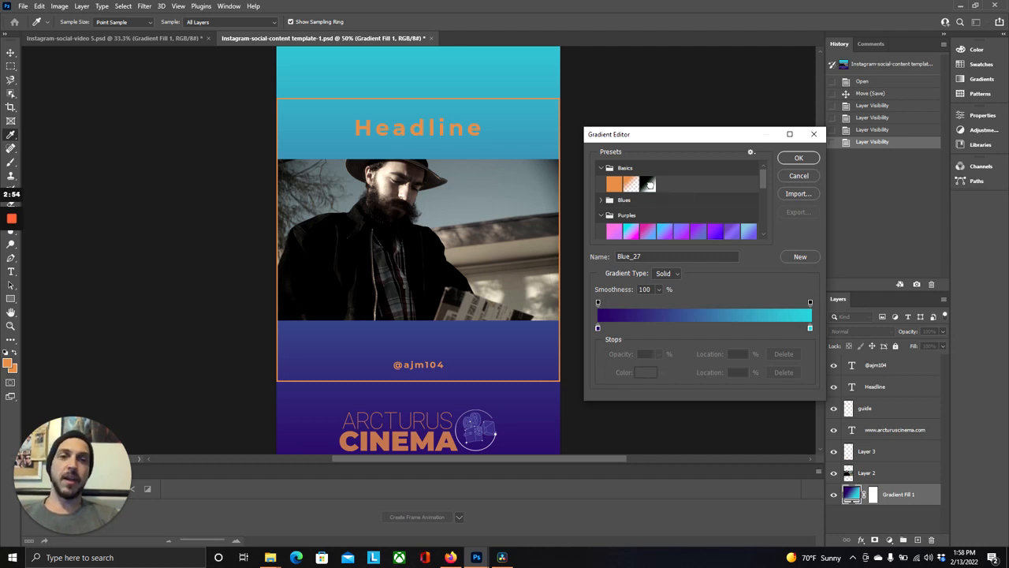
{"action": "left_click", "coordinate": [798, 158]}
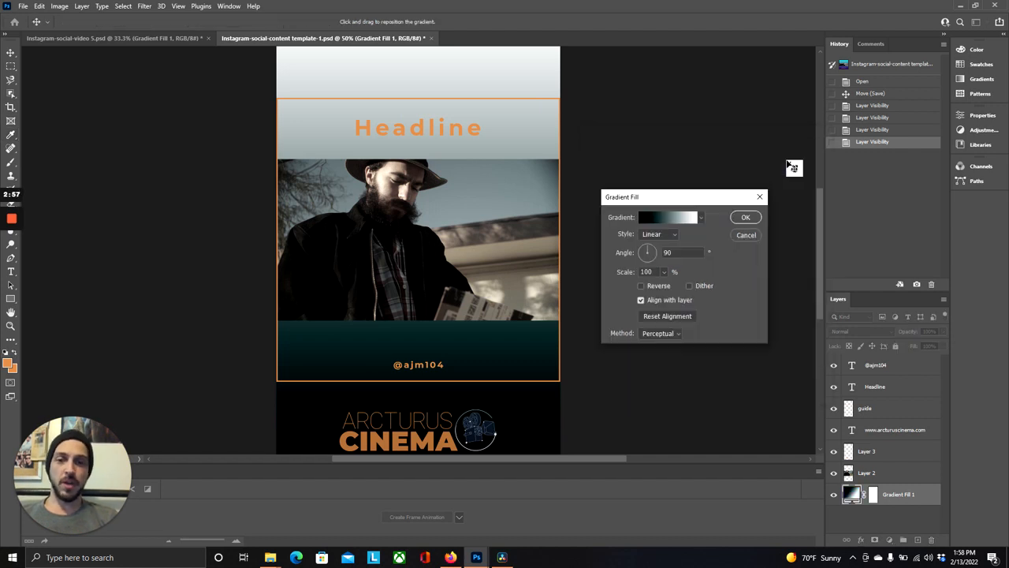
{"action": "left_click", "coordinate": [745, 218]}
Undo the gradient change on the template's background and look over the whole layout.
{"action": "scroll", "coordinate": [717, 175], "scroll_direction": "down", "scroll_amount": 3}
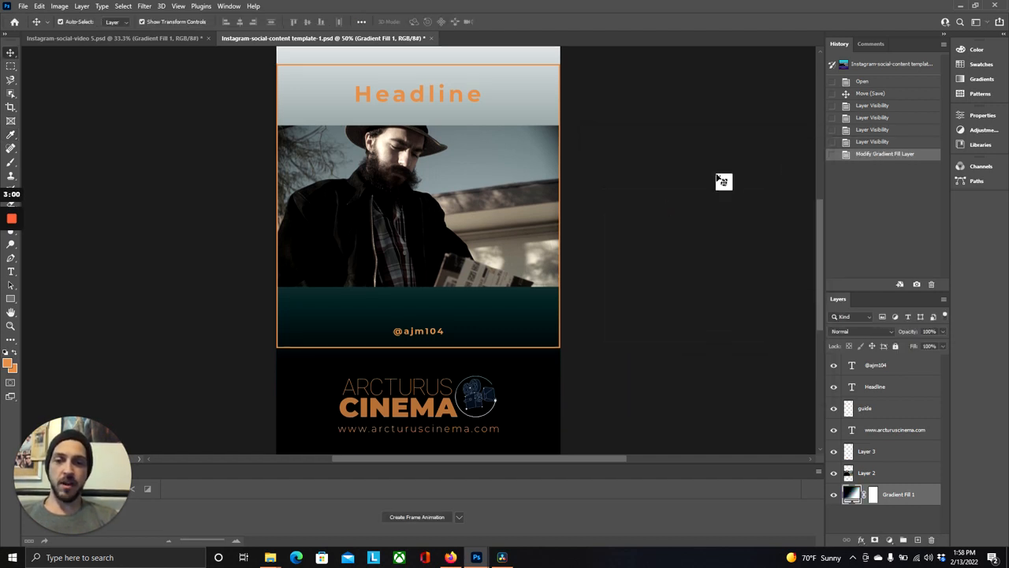
{"action": "scroll", "coordinate": [719, 193], "scroll_direction": "up", "scroll_amount": 3}
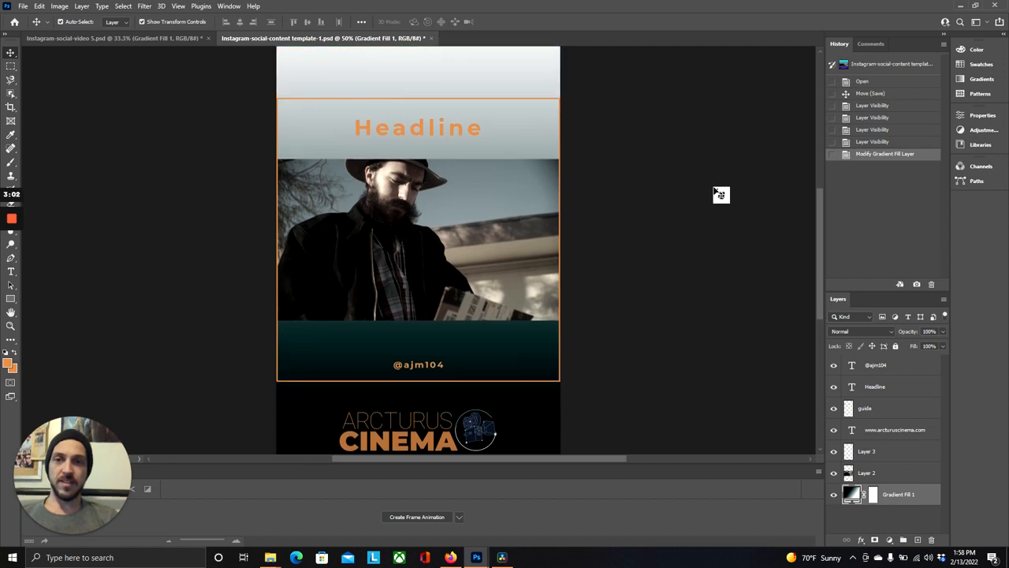
{"action": "scroll", "coordinate": [720, 194], "scroll_direction": "down", "scroll_amount": 2}
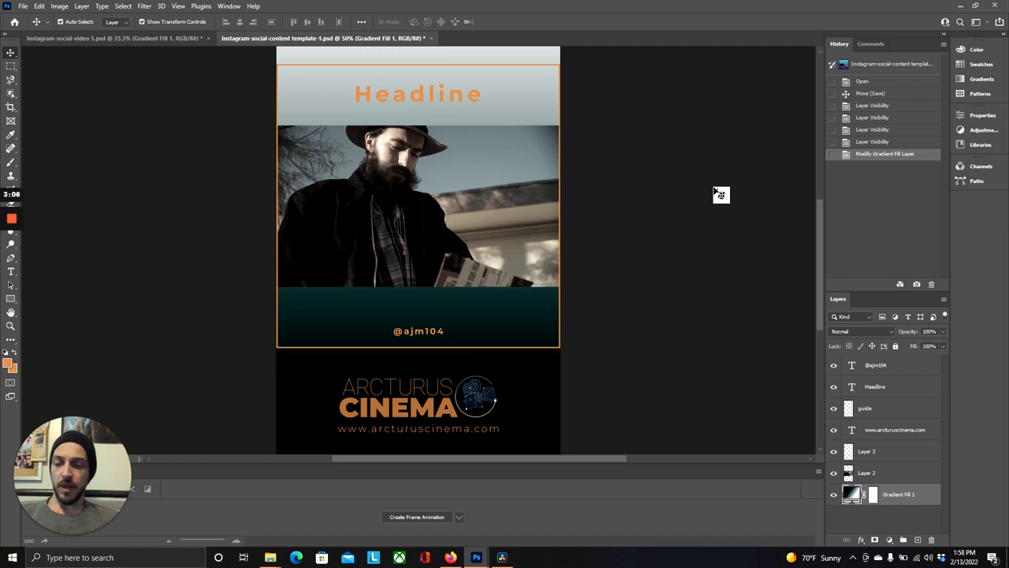
{"action": "key", "text": "ctrl+z"}
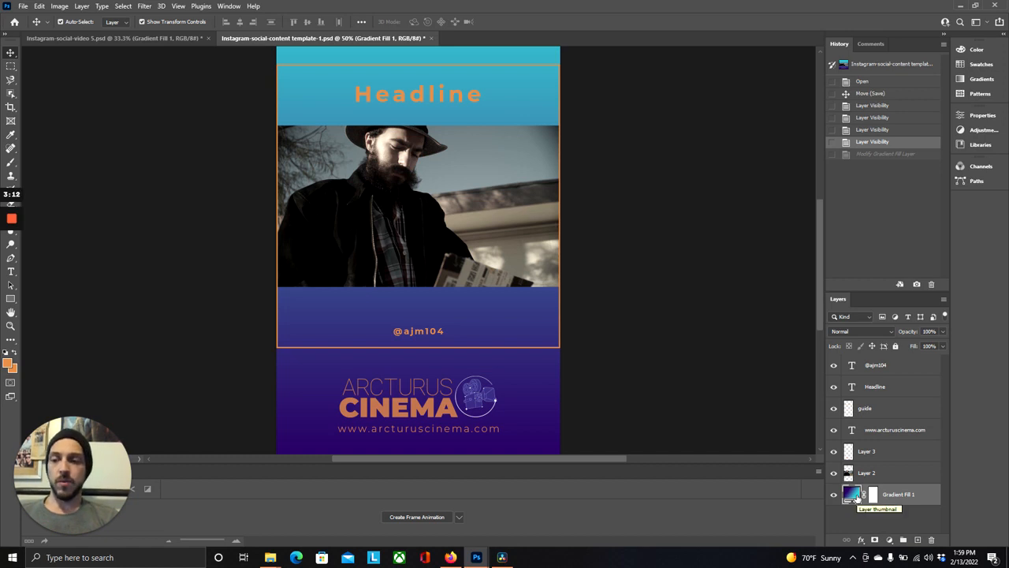
{"action": "scroll", "coordinate": [702, 351], "scroll_direction": "down", "scroll_amount": 2}
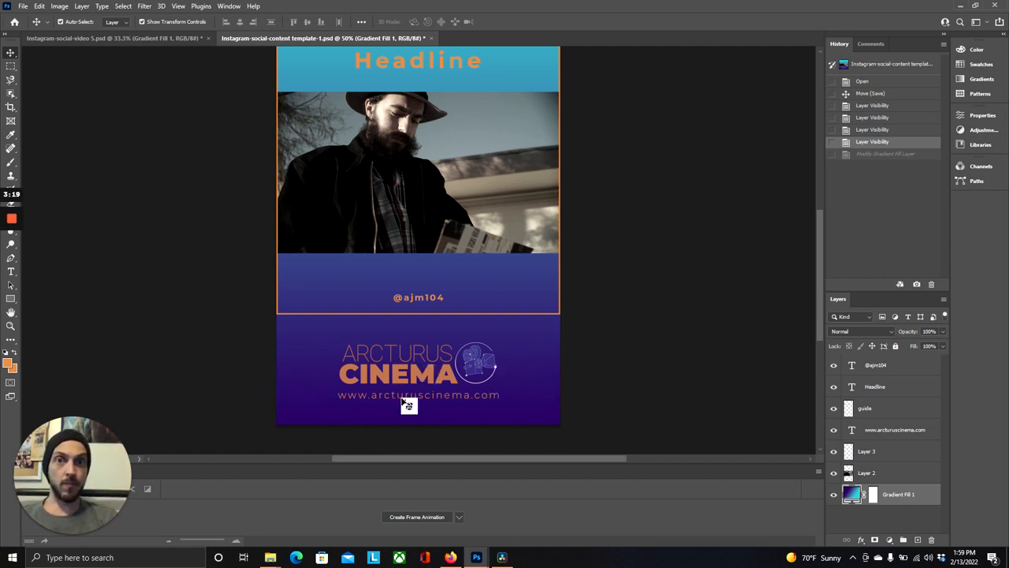
{"action": "scroll", "coordinate": [617, 353], "scroll_direction": "up", "scroll_amount": 3}
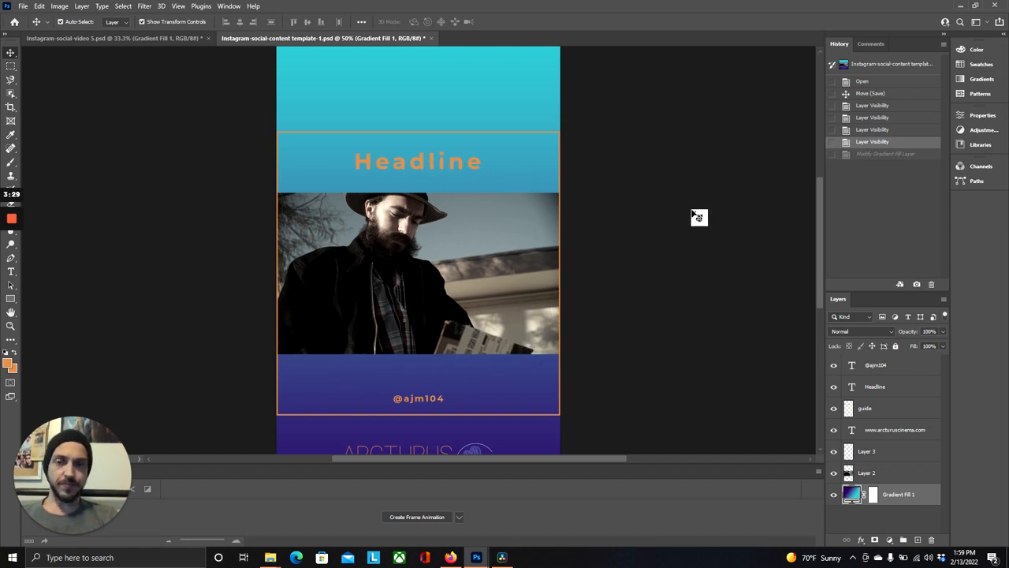
{"action": "scroll", "coordinate": [693, 211], "scroll_direction": "up", "scroll_amount": 1}
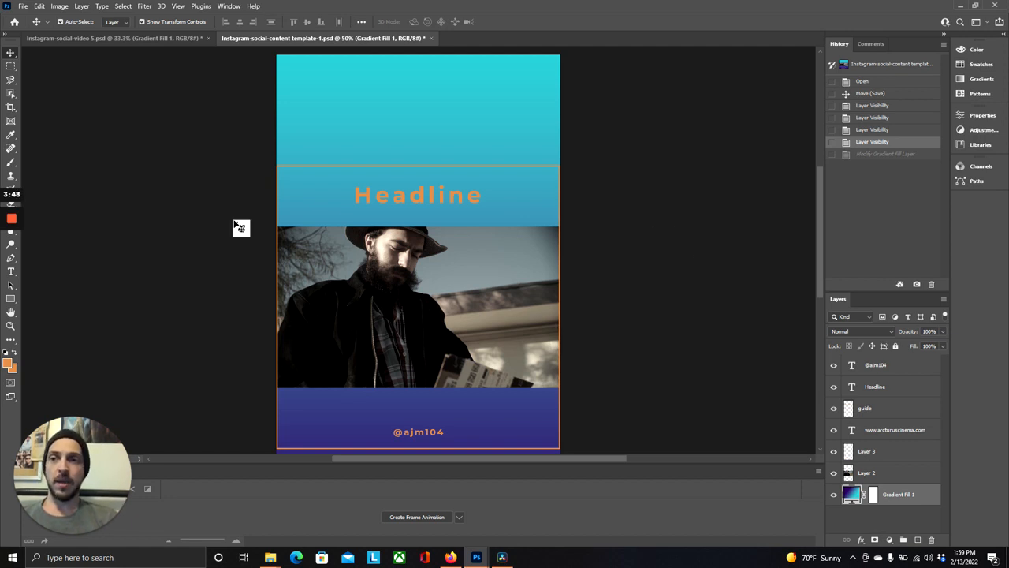
Open the Save a Copy dialog for Instagram-social-video 5.psd and cancel it without saving.
{"action": "left_click", "coordinate": [120, 40]}
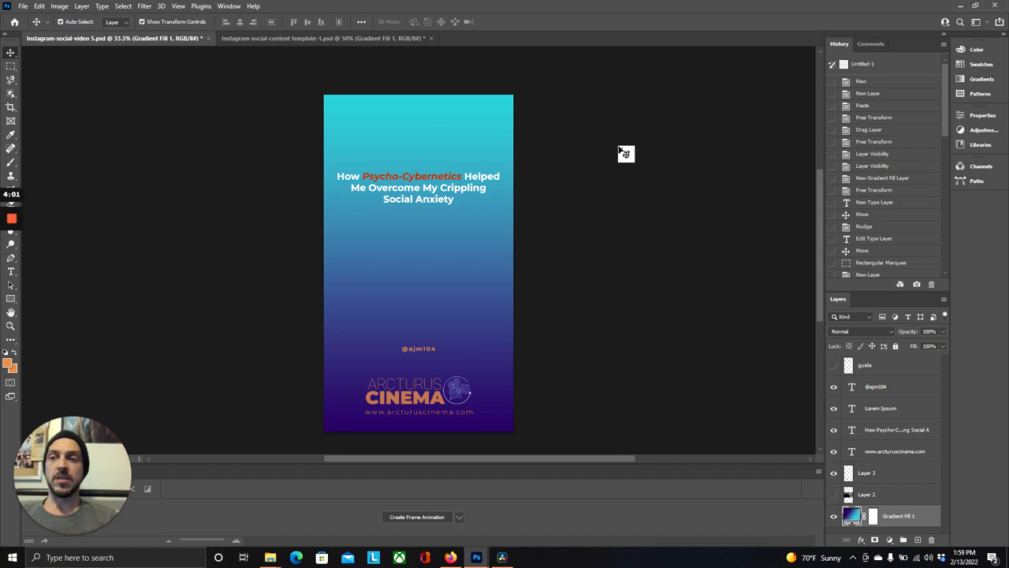
{"action": "left_click", "coordinate": [22, 6]}
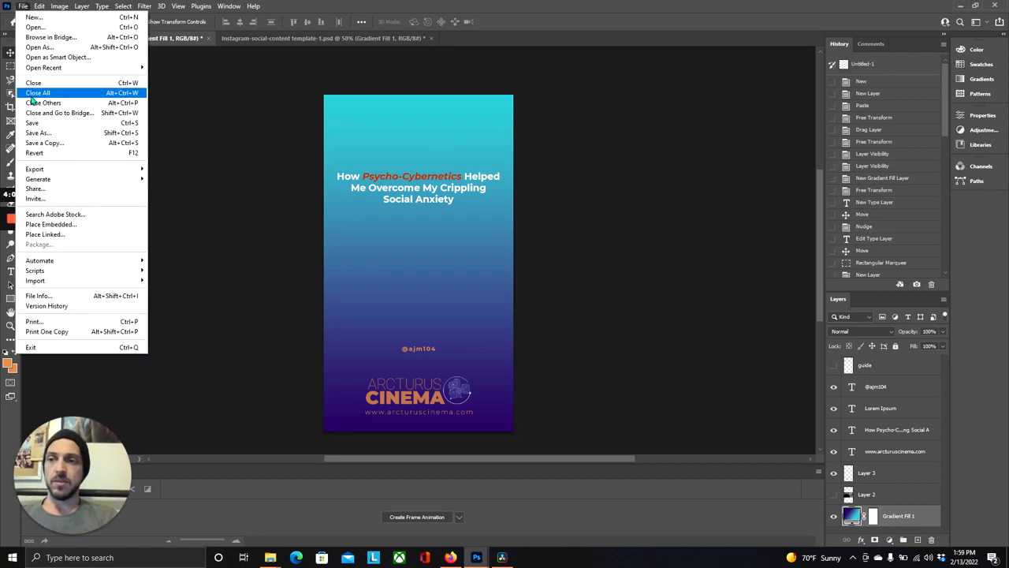
{"action": "left_click", "coordinate": [53, 144]}
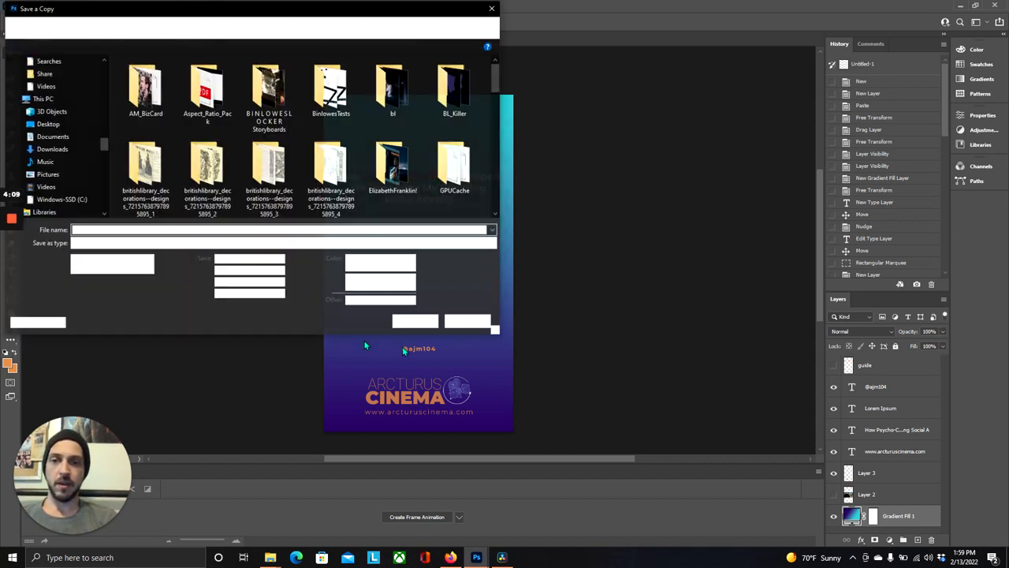
{"action": "left_click", "coordinate": [467, 321]}
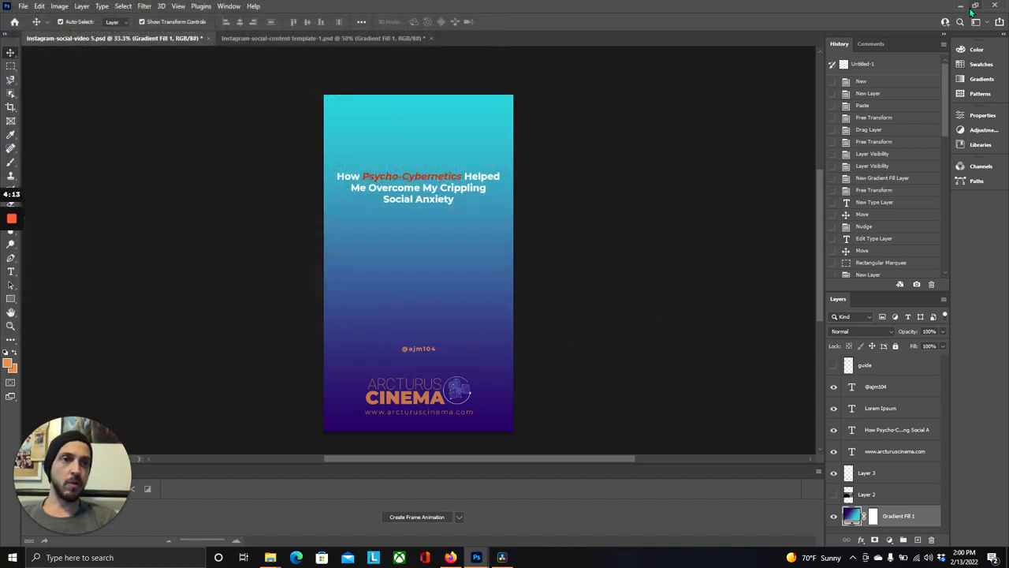
Return to DaVinci Resolve and re-enable the Video 1 track holding the Instagram-social-video 5 background image.
{"action": "left_click", "coordinate": [961, 6]}
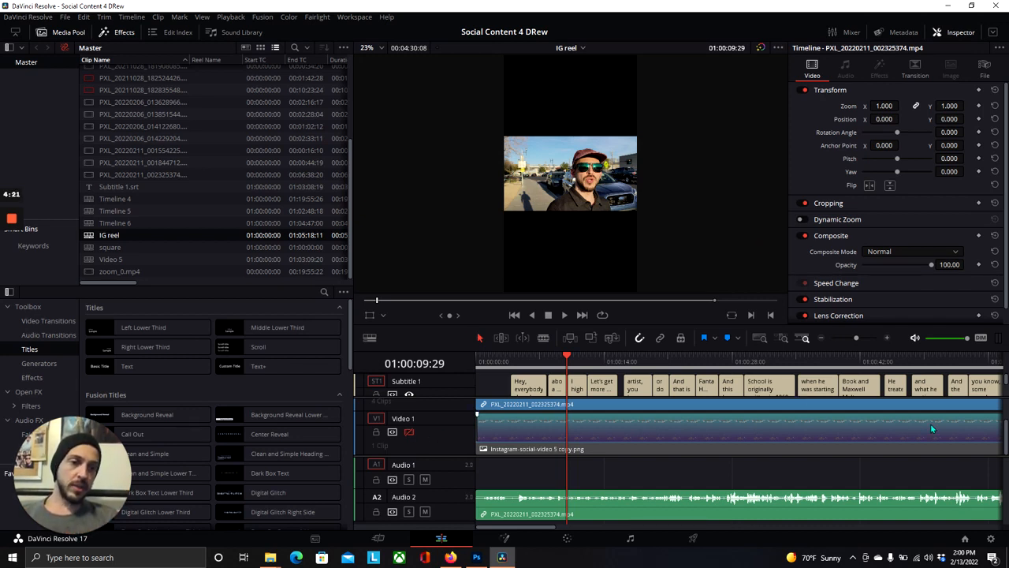
{"action": "left_click_drag", "start_coordinate": [1005, 439], "coordinate": [1000, 411]}
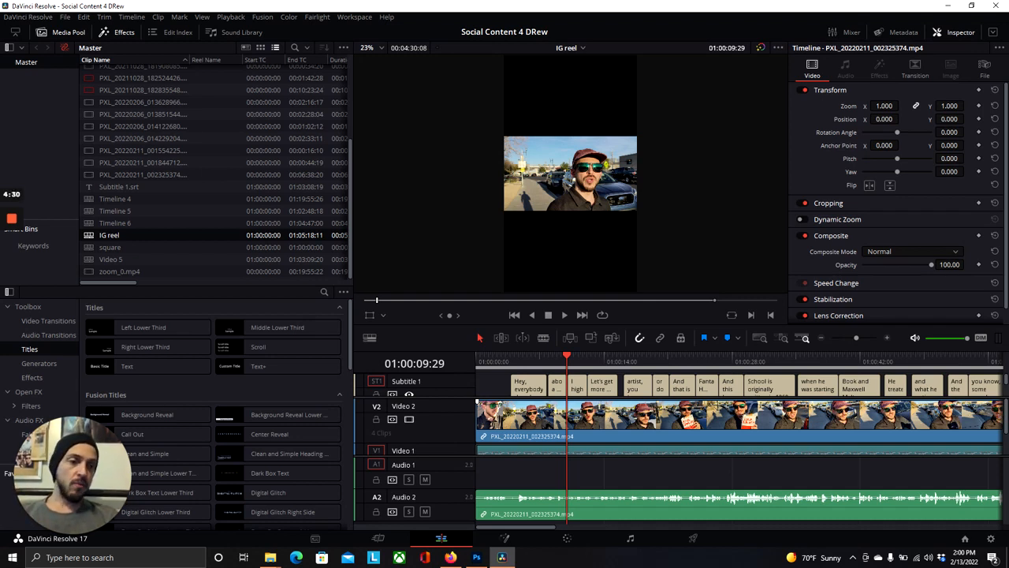
{"action": "left_click_drag", "start_coordinate": [1005, 416], "coordinate": [1006, 438]}
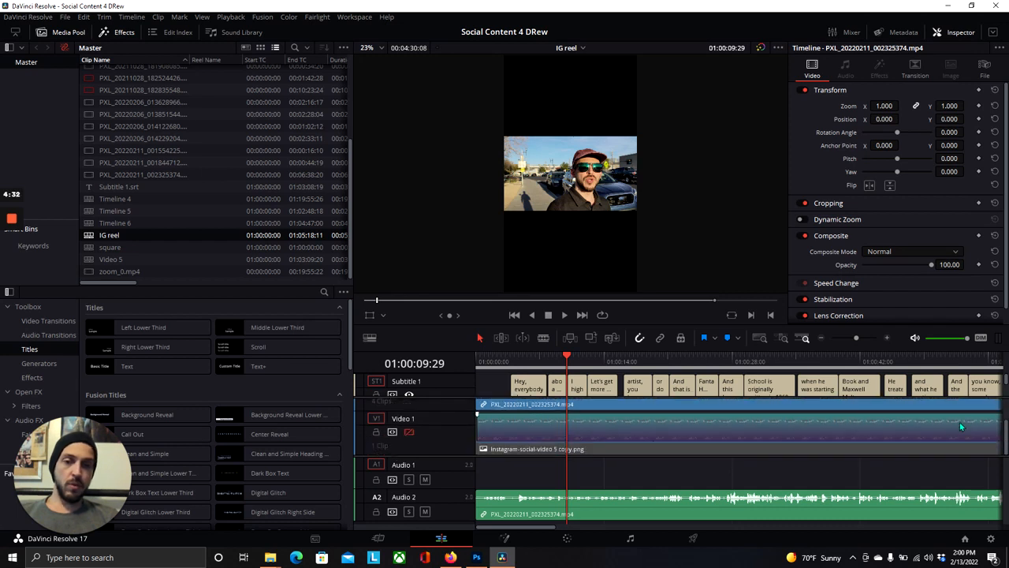
{"action": "left_click", "coordinate": [409, 432]}
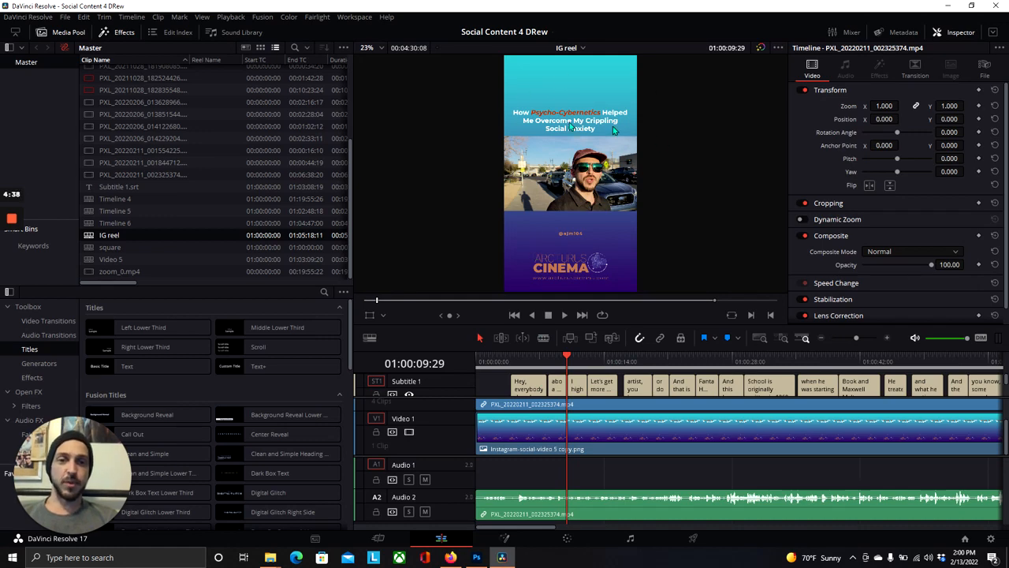
Inspect the reel layout in the viewer and move the playhead to 01:00:04:28, over the first subtitle.
{"action": "scroll", "coordinate": [556, 191], "scroll_direction": "up", "scroll_amount": 3}
{"action": "scroll", "coordinate": [558, 193], "scroll_direction": "up", "scroll_amount": 2}
{"action": "scroll", "coordinate": [558, 193], "scroll_direction": "down", "scroll_amount": 5}
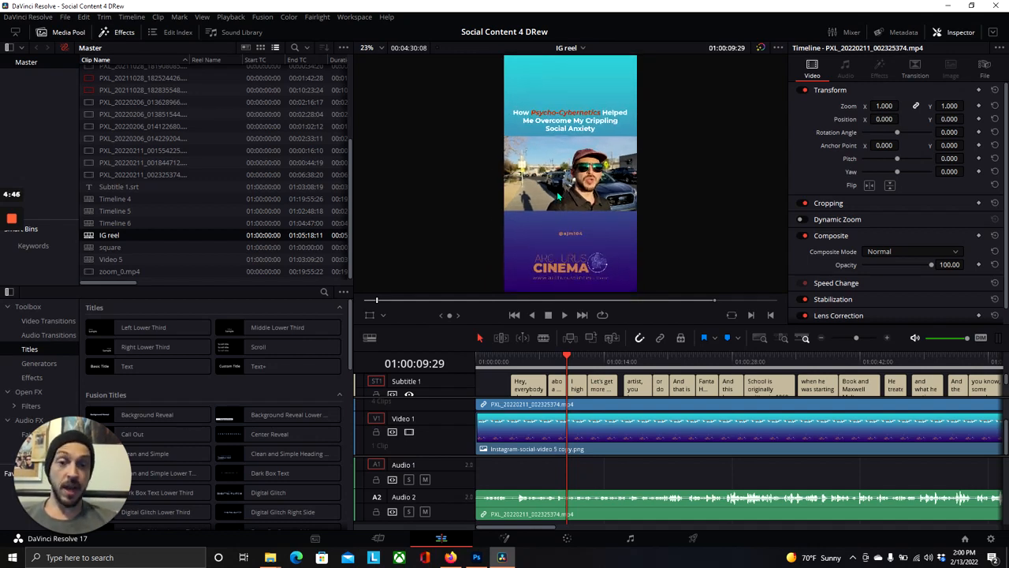
{"action": "left_click_drag", "start_coordinate": [511, 364], "coordinate": [521, 365]}
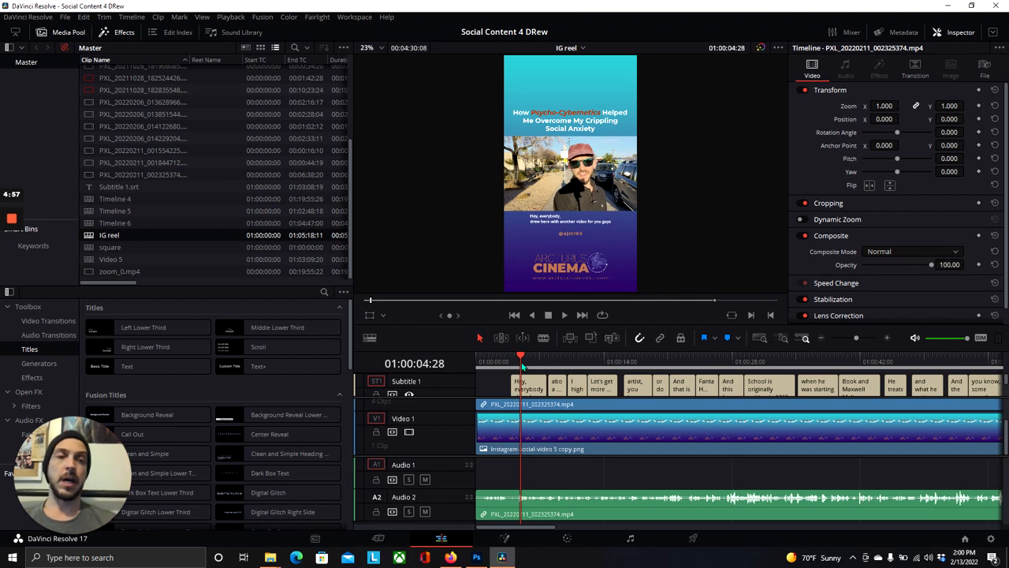
Open the track style settings of Subtitle 1 and look over its character, stroke and transform options.
{"action": "left_click", "coordinate": [453, 382]}
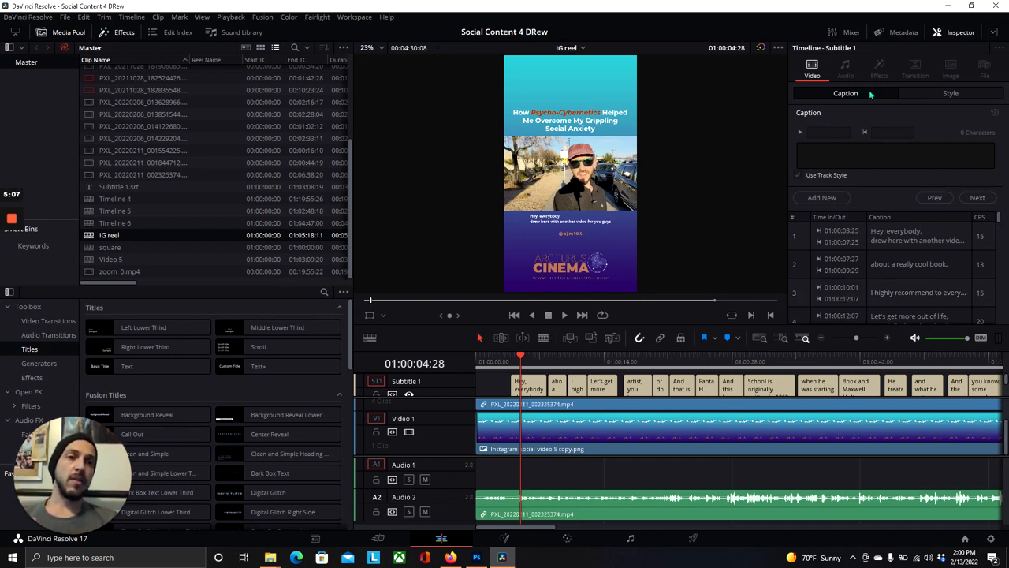
{"action": "left_click", "coordinate": [930, 94]}
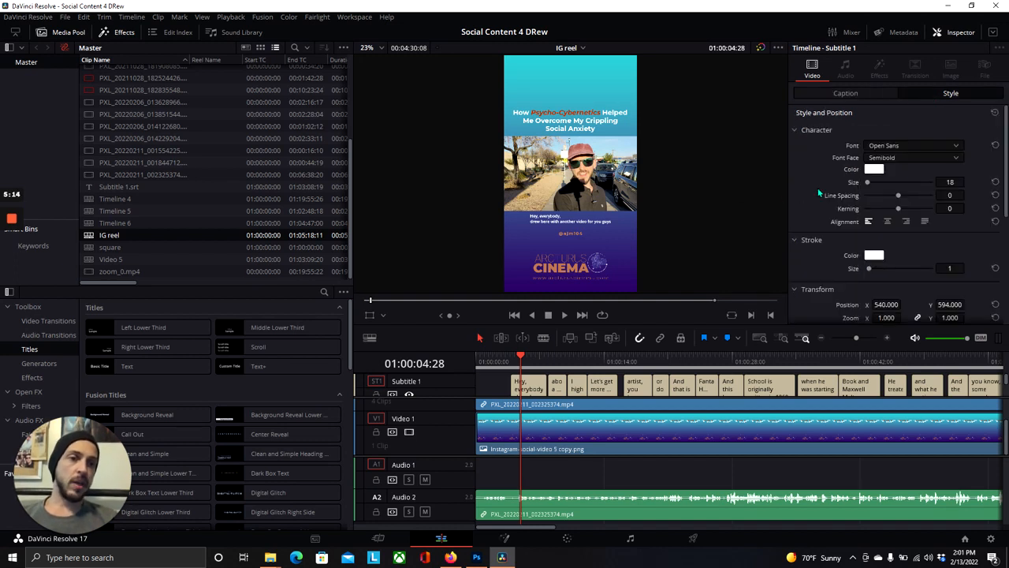
{"action": "scroll", "coordinate": [817, 188], "scroll_direction": "down", "scroll_amount": 1}
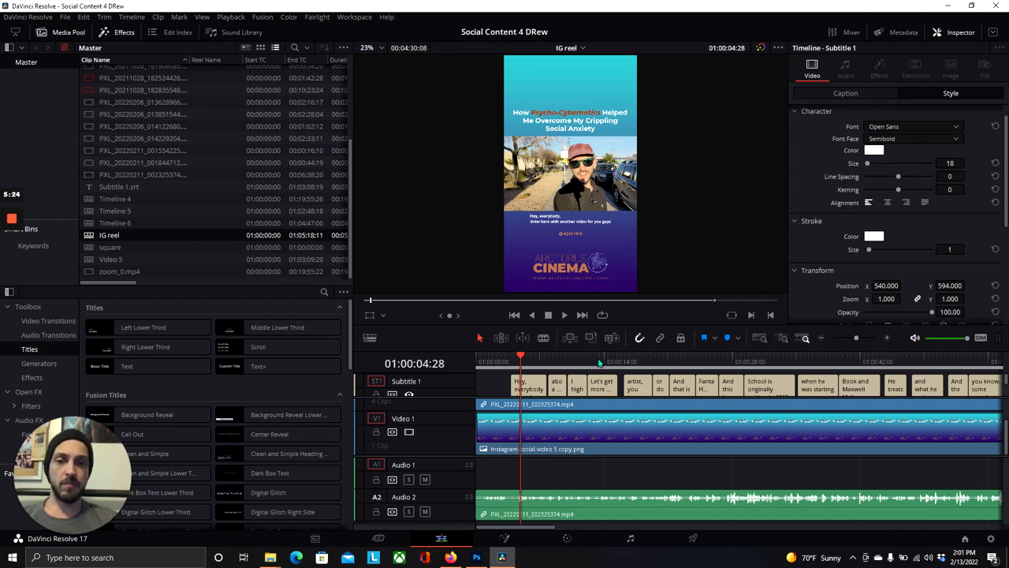
Enlarge the preview around the subtitle area and scrub the timeline to 01:00:24:02 to check the captions.
{"action": "scroll", "coordinate": [542, 231], "scroll_direction": "up", "scroll_amount": 1}
{"action": "scroll", "coordinate": [542, 230], "scroll_direction": "up", "scroll_amount": 5}
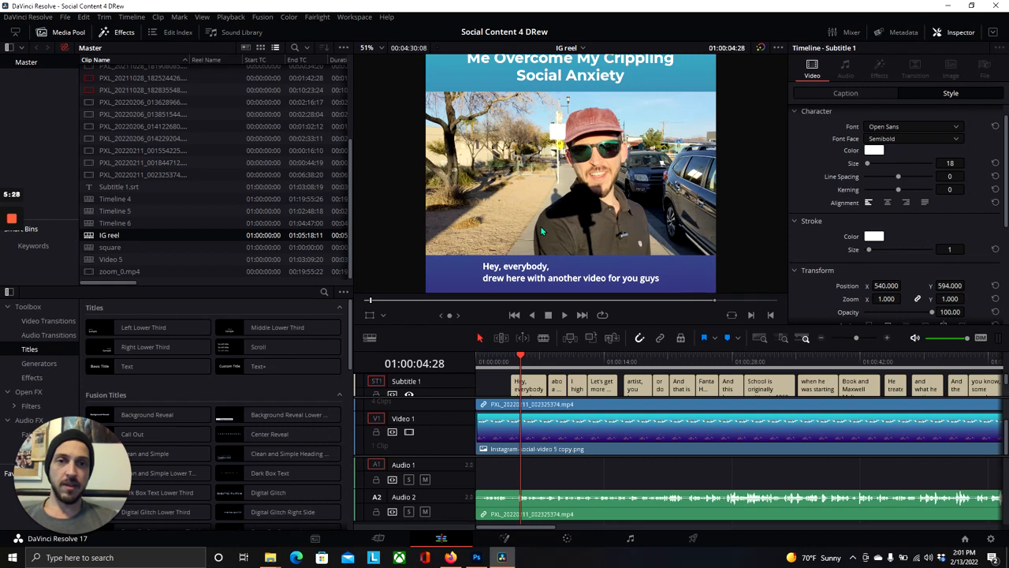
{"action": "left_click", "coordinate": [533, 359]}
{"action": "left_click_drag", "start_coordinate": [533, 359], "coordinate": [697, 365]}
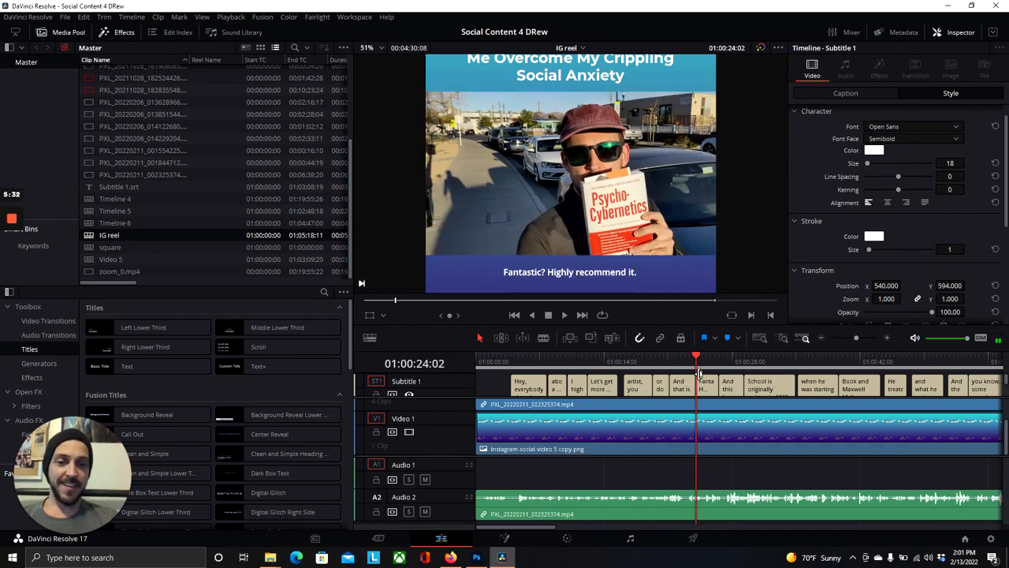
Trim the end of the Instagram-social-video 5 copy.png background clip on Video 1 to match the end of the video clips.
{"action": "scroll", "coordinate": [699, 377], "scroll_direction": "right", "scroll_amount": 5}
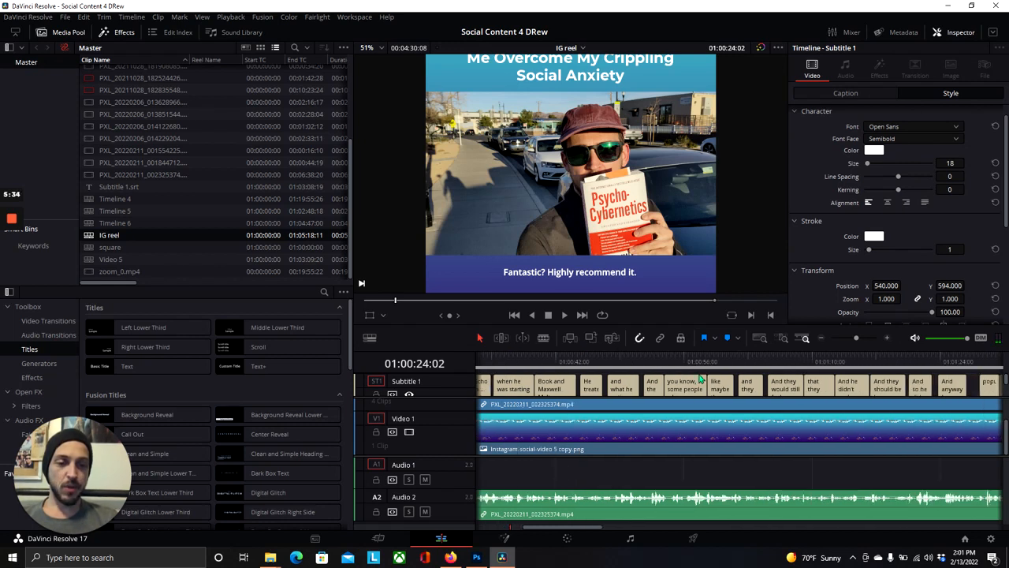
{"action": "scroll", "coordinate": [699, 379], "scroll_direction": "down", "scroll_amount": 5}
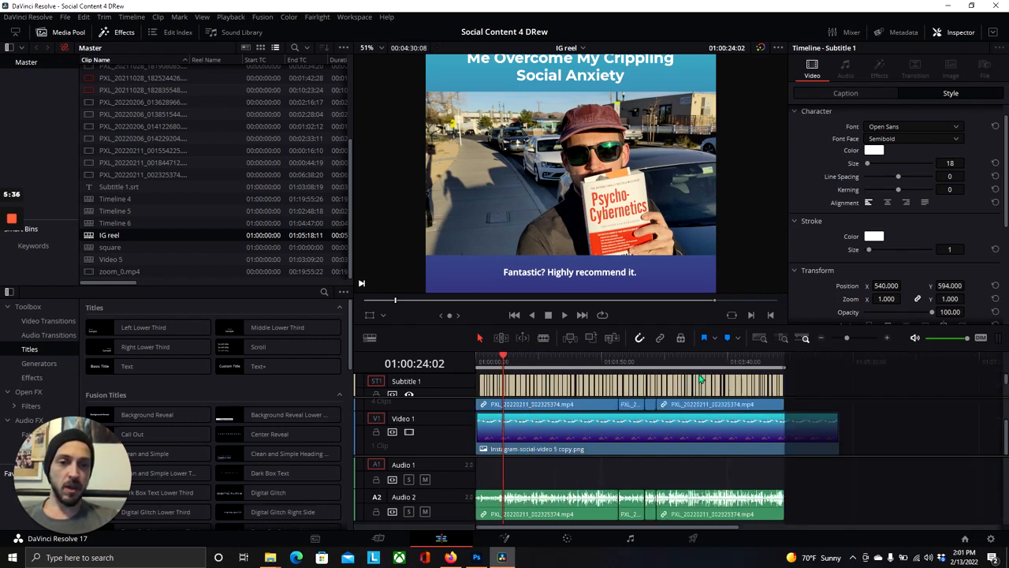
{"action": "left_click_drag", "start_coordinate": [837, 440], "coordinate": [789, 441]}
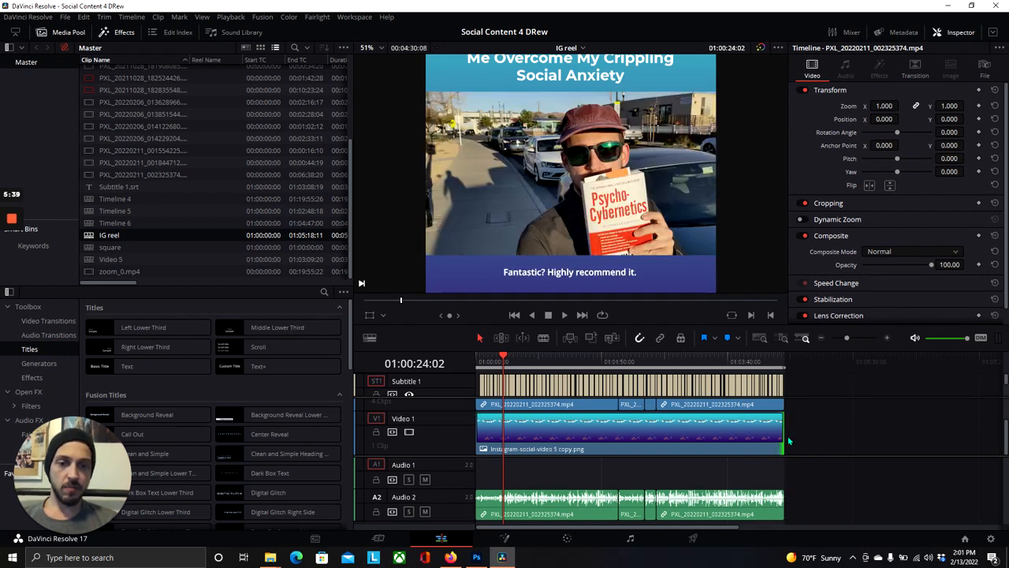
Scrub through the second half of the reel to preview the captions, stopping at 01:03:12:21.
{"action": "left_click", "coordinate": [708, 361]}
{"action": "left_click_drag", "start_coordinate": [708, 361], "coordinate": [659, 366]}
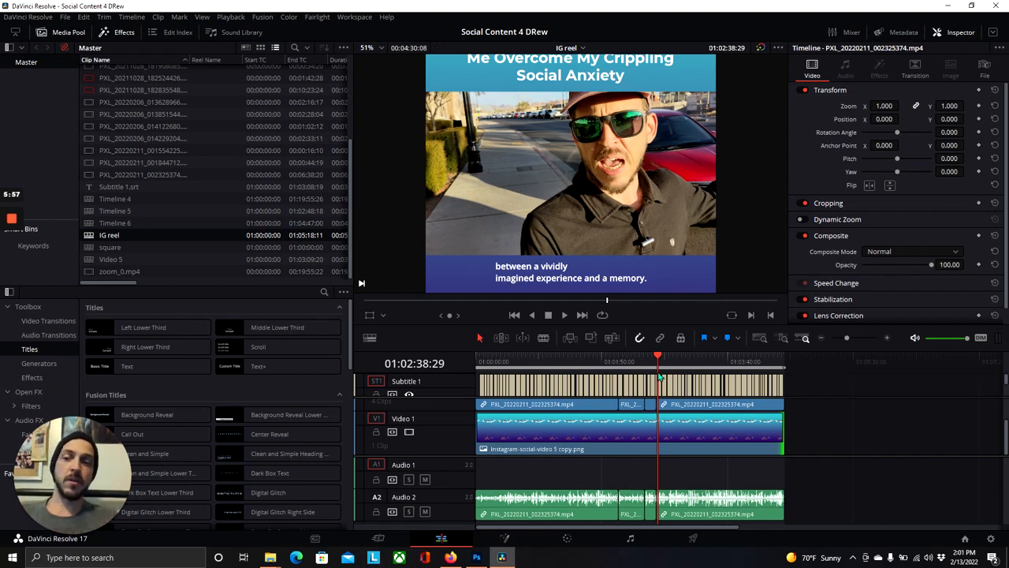
{"action": "mouse_move", "coordinate": [710, 361]}
{"action": "left_mouse_down"}
{"action": "mouse_move", "coordinate": [775, 359]}
{"action": "mouse_move", "coordinate": [599, 361]}
{"action": "mouse_move", "coordinate": [528, 381]}
{"action": "mouse_move", "coordinate": [599, 367]}
{"action": "mouse_move", "coordinate": [698, 369]}
{"action": "left_mouse_up"}
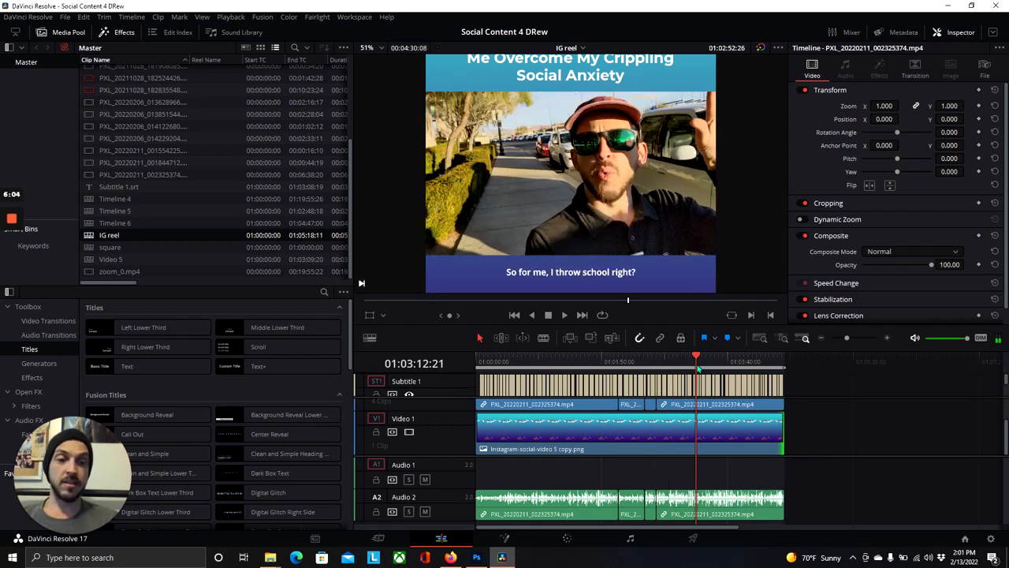
Go to the Deliver page and set the video export format to MP4.
{"action": "left_click", "coordinate": [692, 539]}
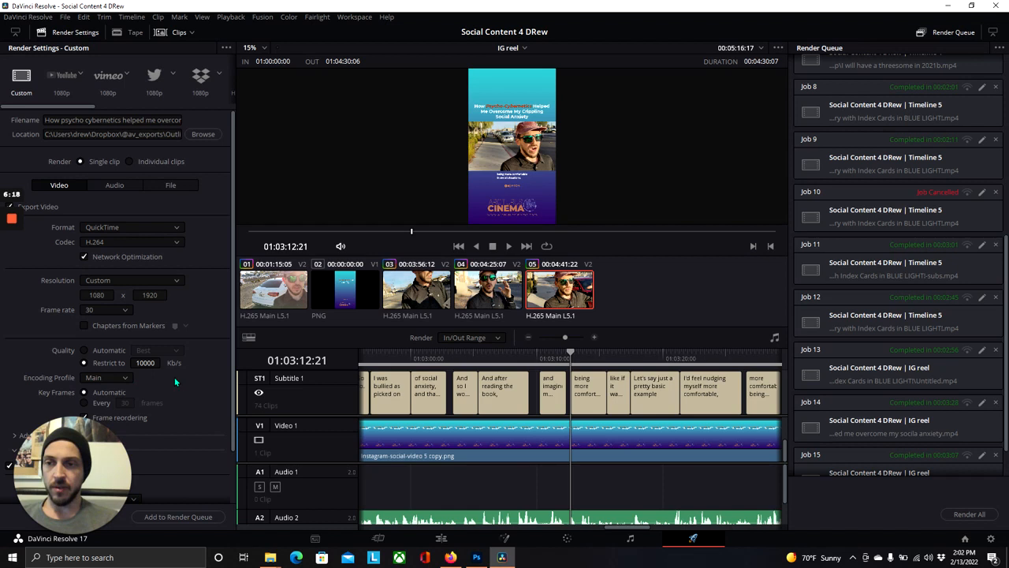
{"action": "left_click", "coordinate": [138, 226]}
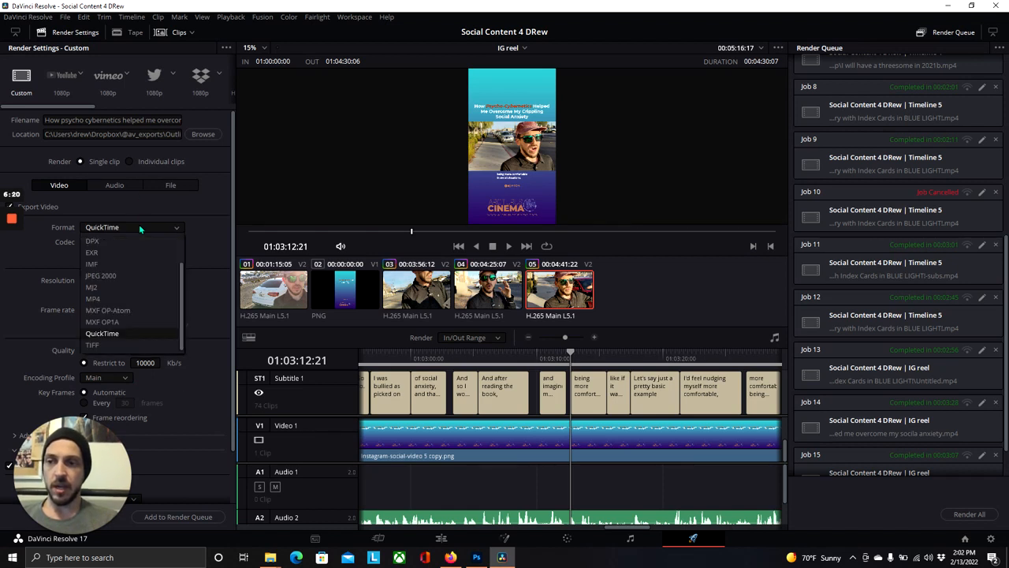
{"action": "left_click", "coordinate": [142, 299]}
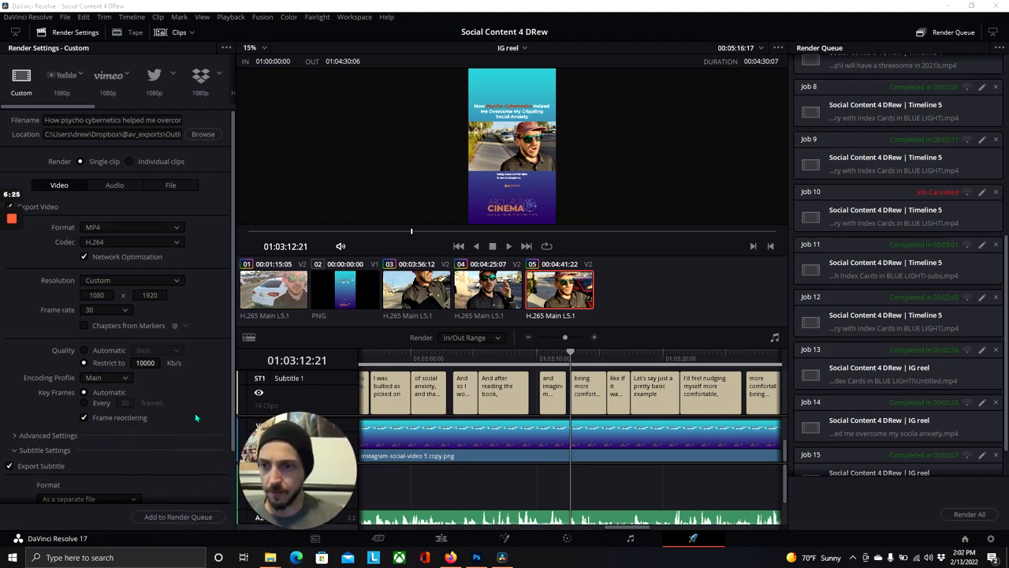
Set the subtitle export format to Burn into video.
{"action": "scroll", "coordinate": [194, 413], "scroll_direction": "down", "scroll_amount": 2}
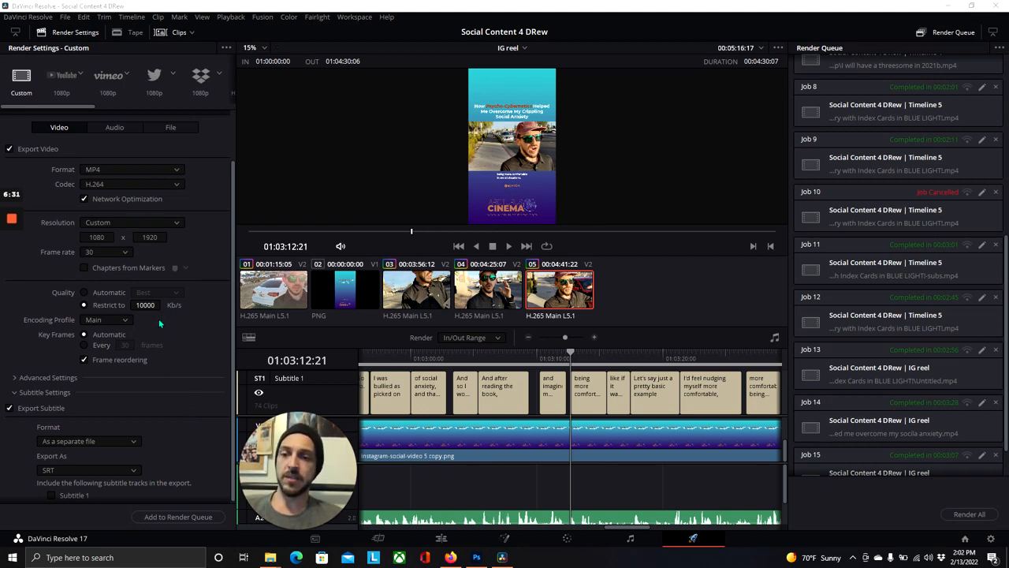
{"action": "scroll", "coordinate": [173, 334], "scroll_direction": "down", "scroll_amount": 1}
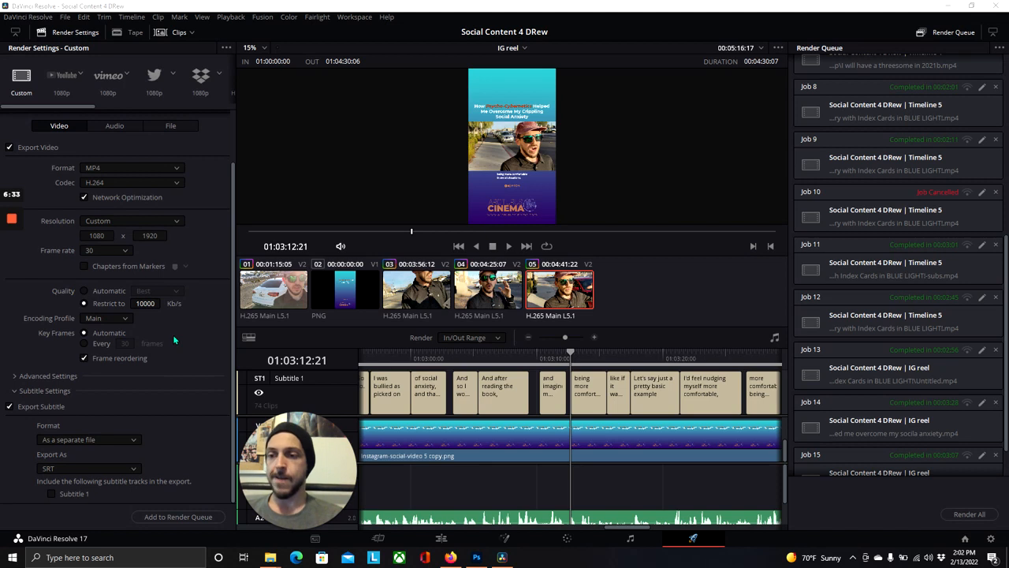
{"action": "left_click", "coordinate": [117, 443]}
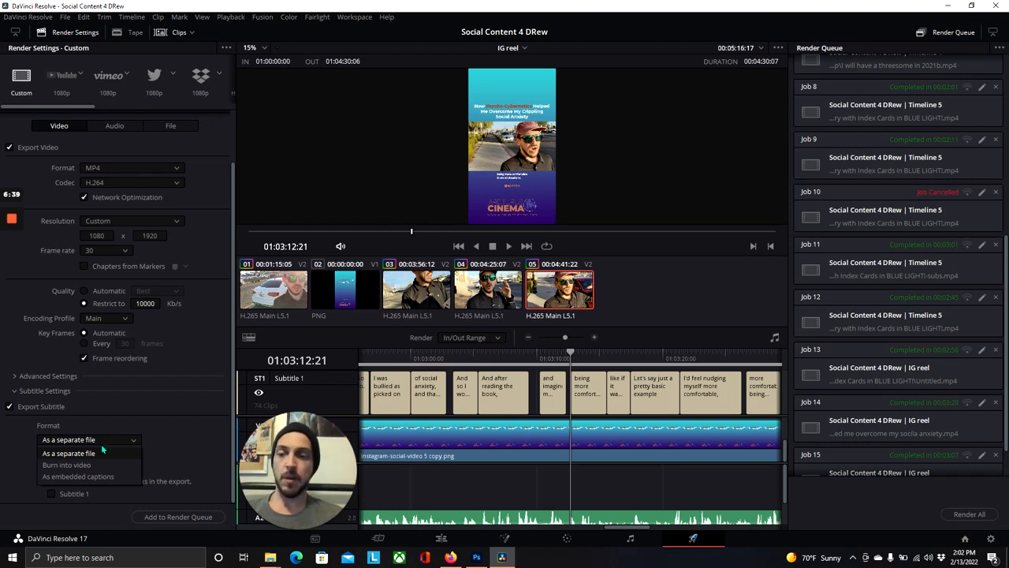
{"action": "left_click", "coordinate": [92, 465]}
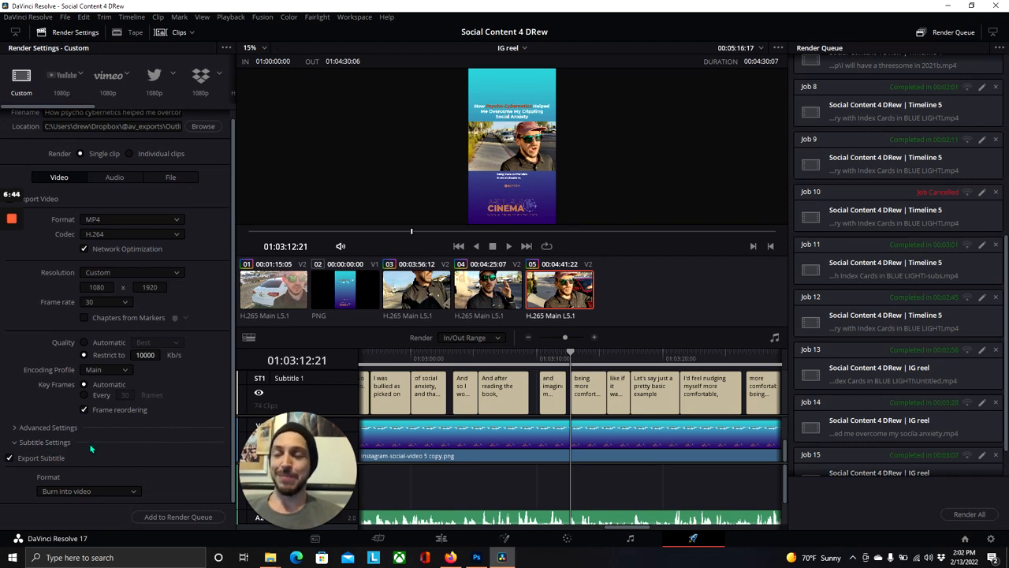
{"action": "scroll", "coordinate": [28, 412], "scroll_direction": "up", "scroll_amount": 1}
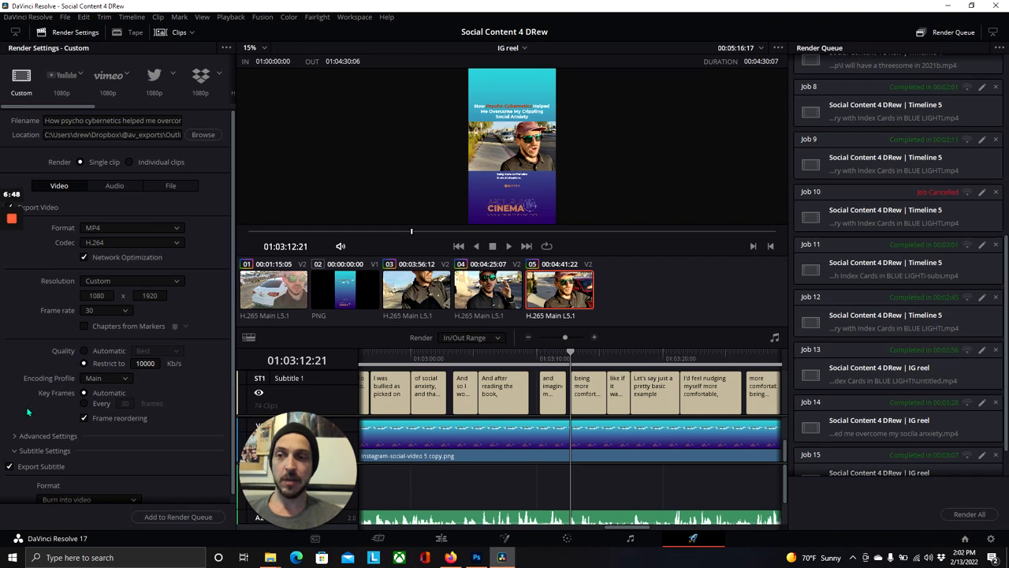
Review the export's audio settings, filename and file settings, and look over the render queue jobs.
{"action": "left_click", "coordinate": [105, 191]}
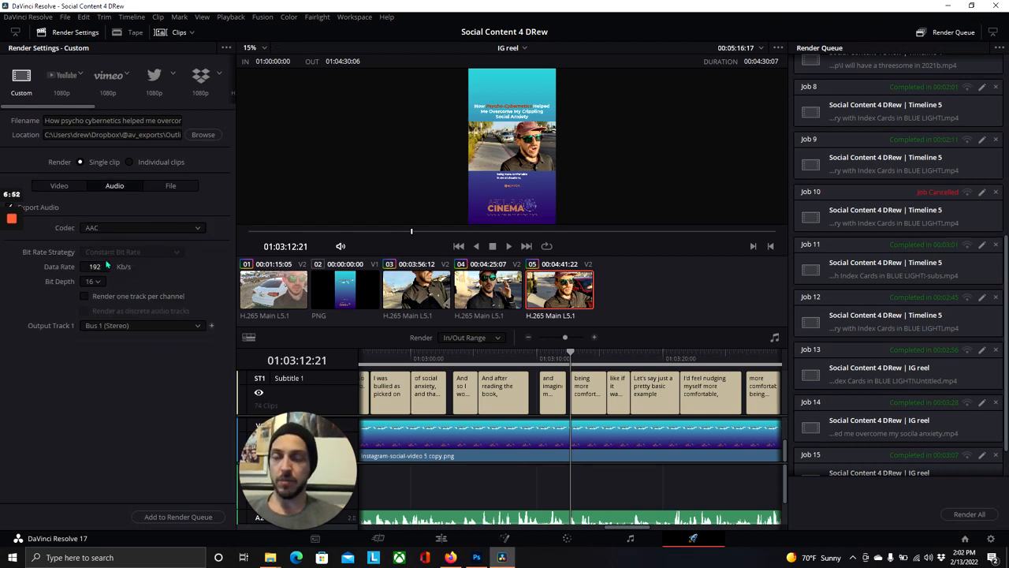
{"action": "left_click", "coordinate": [60, 188]}
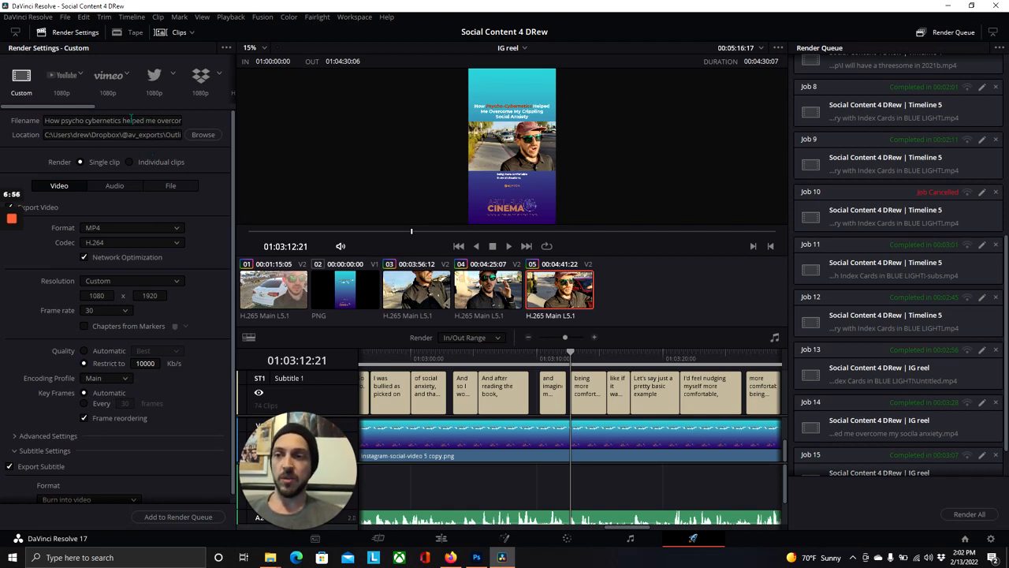
{"action": "left_click_drag", "start_coordinate": [113, 120], "coordinate": [186, 128]}
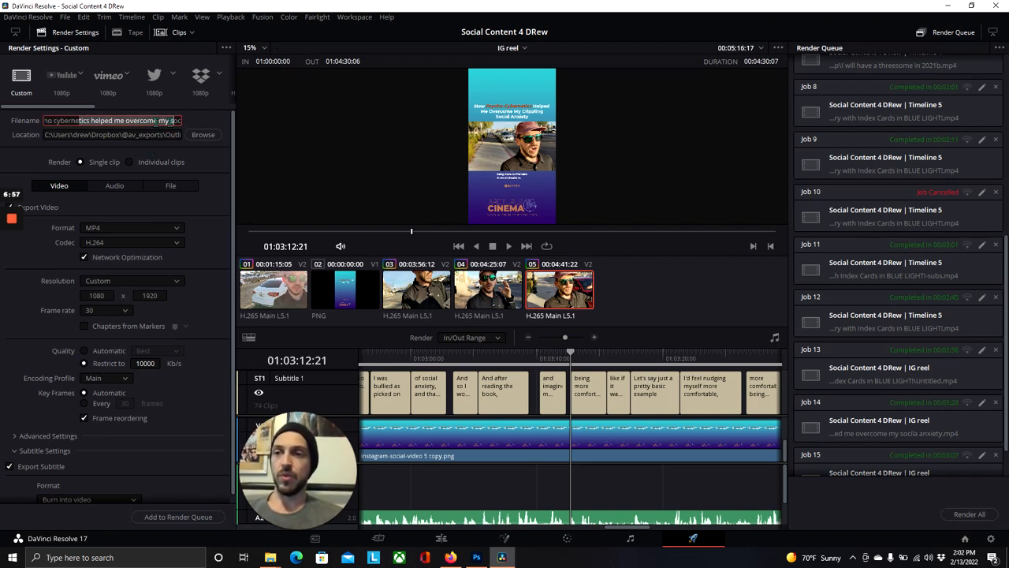
{"action": "left_click", "coordinate": [158, 185]}
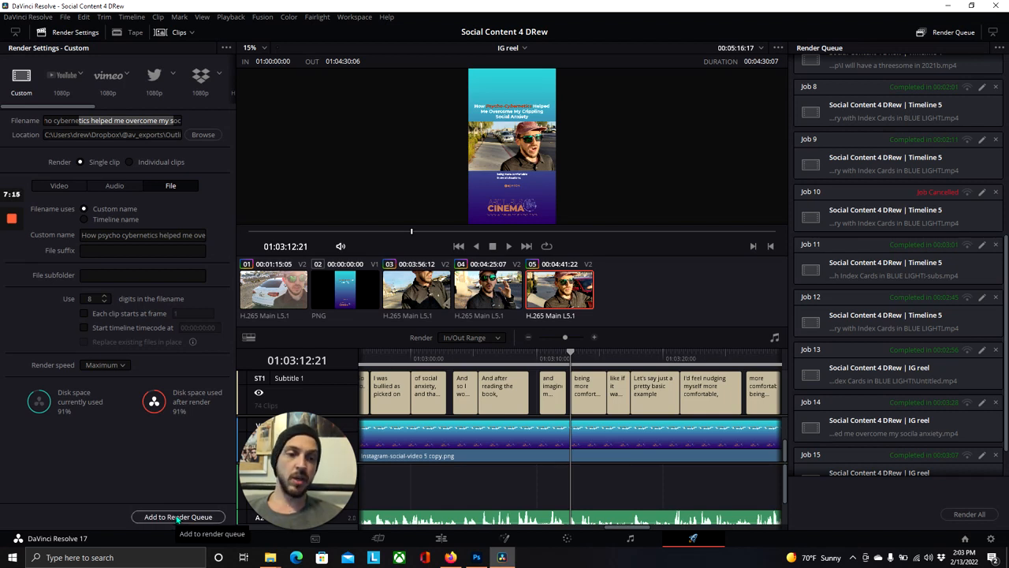
{"action": "scroll", "coordinate": [887, 310], "scroll_direction": "down", "scroll_amount": 1}
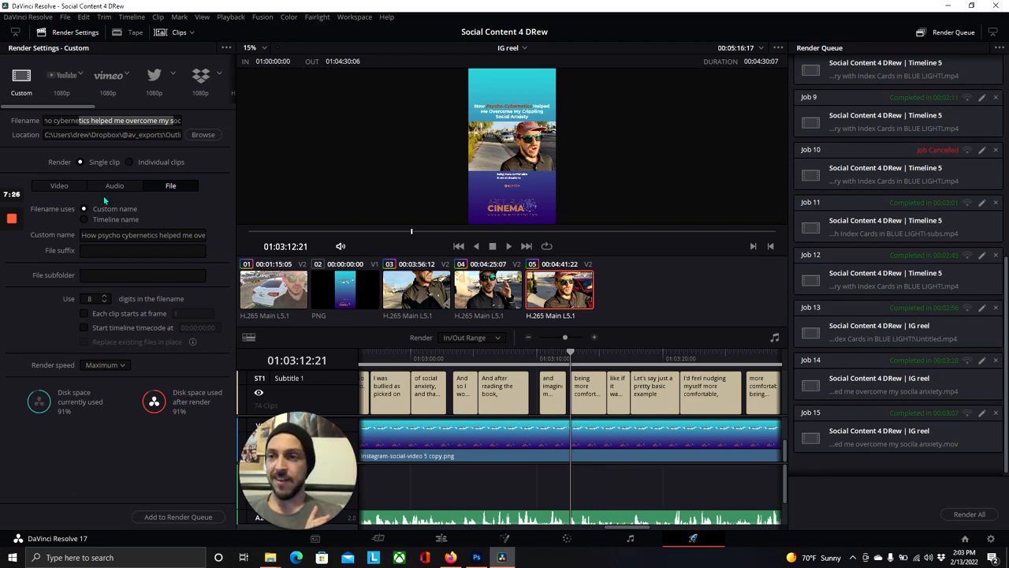
Change the video export format to QuickTime.
{"action": "left_click", "coordinate": [61, 188]}
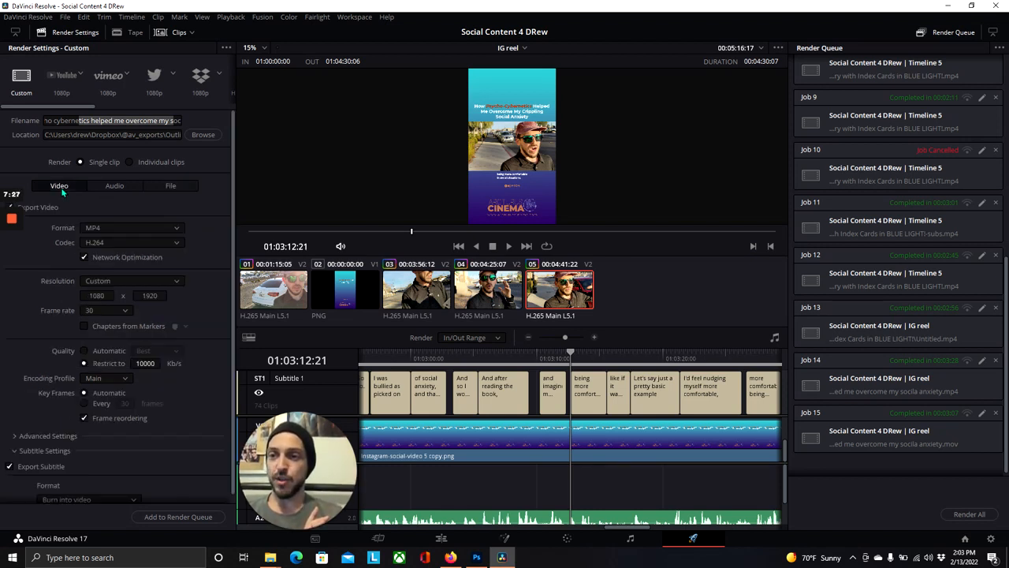
{"action": "left_click", "coordinate": [124, 230]}
{"action": "left_click", "coordinate": [128, 302]}
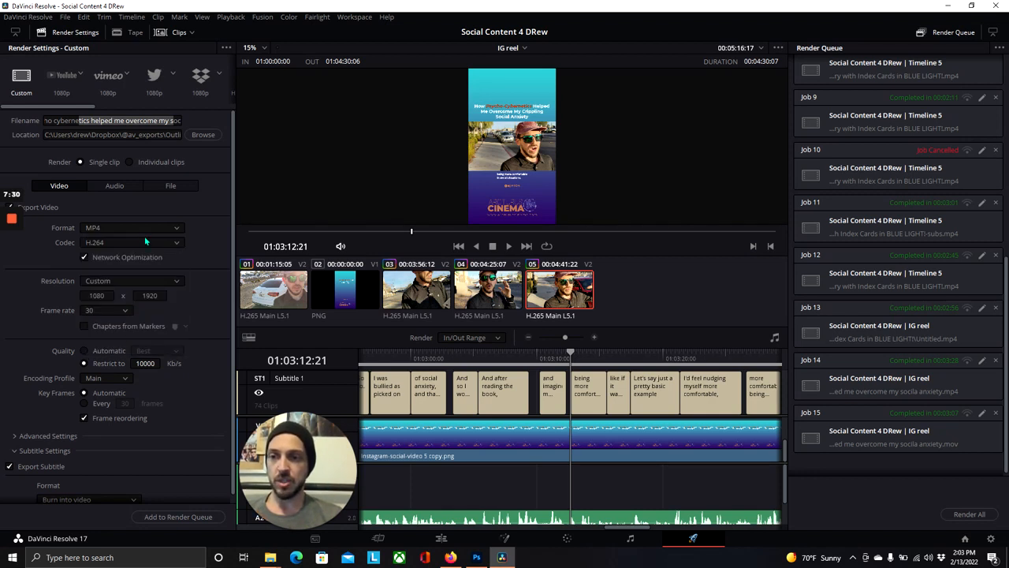
{"action": "left_click", "coordinate": [136, 230]}
{"action": "left_click", "coordinate": [107, 334]}
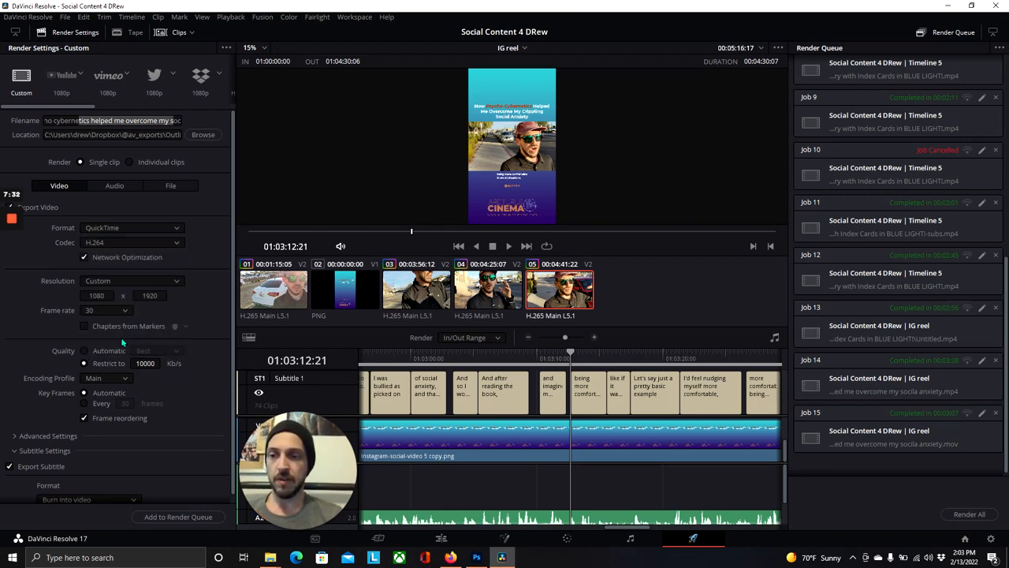
Choose the audio codec for the QuickTime export and return to the video settings.
{"action": "left_click", "coordinate": [118, 190]}
{"action": "left_click", "coordinate": [121, 228]}
{"action": "left_click", "coordinate": [122, 236]}
{"action": "left_click", "coordinate": [63, 189]}
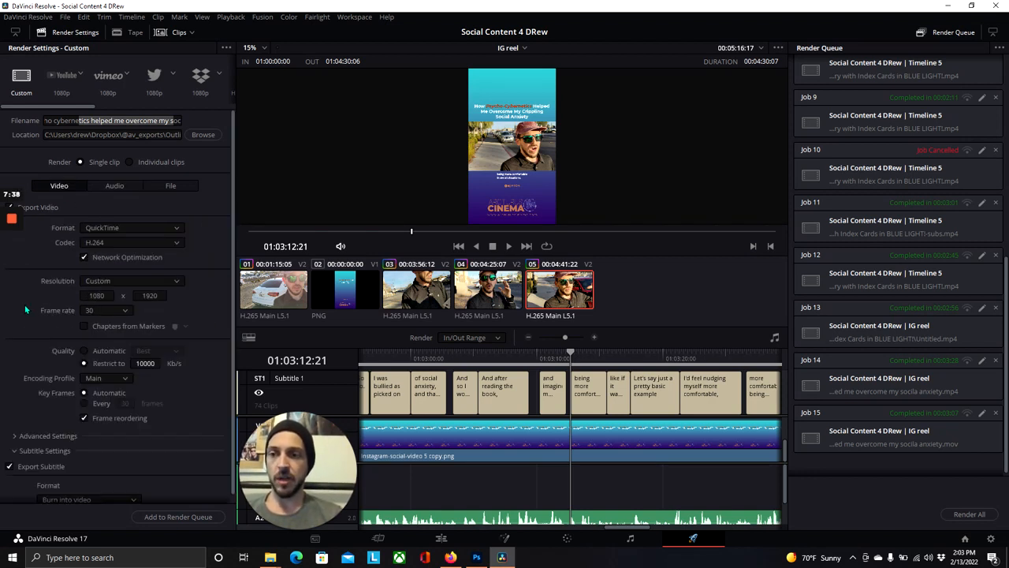
Set the export's video quality to Automatic at the Best level.
{"action": "left_click", "coordinate": [86, 351]}
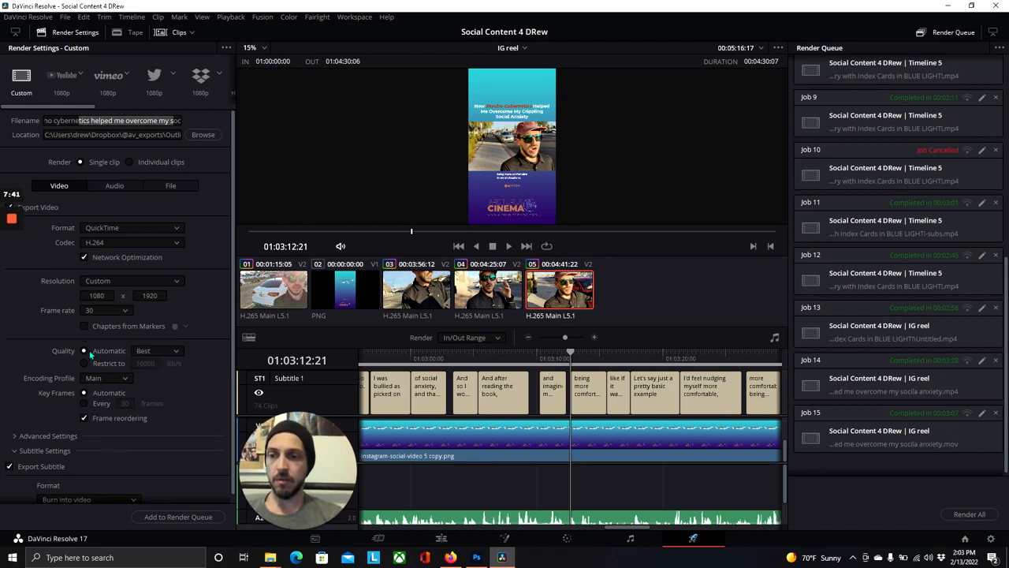
{"action": "left_click", "coordinate": [164, 352]}
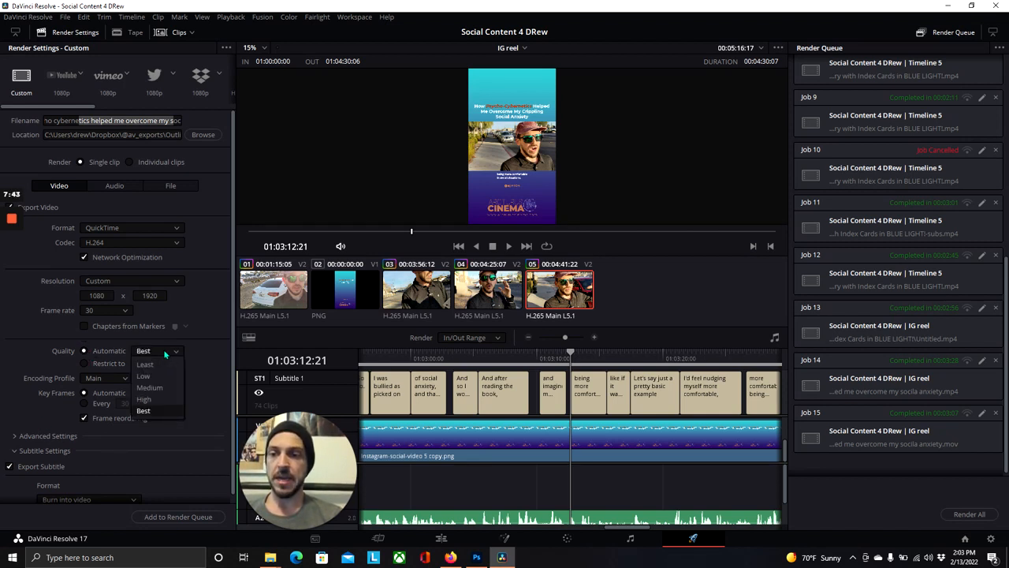
{"action": "left_click", "coordinate": [144, 411]}
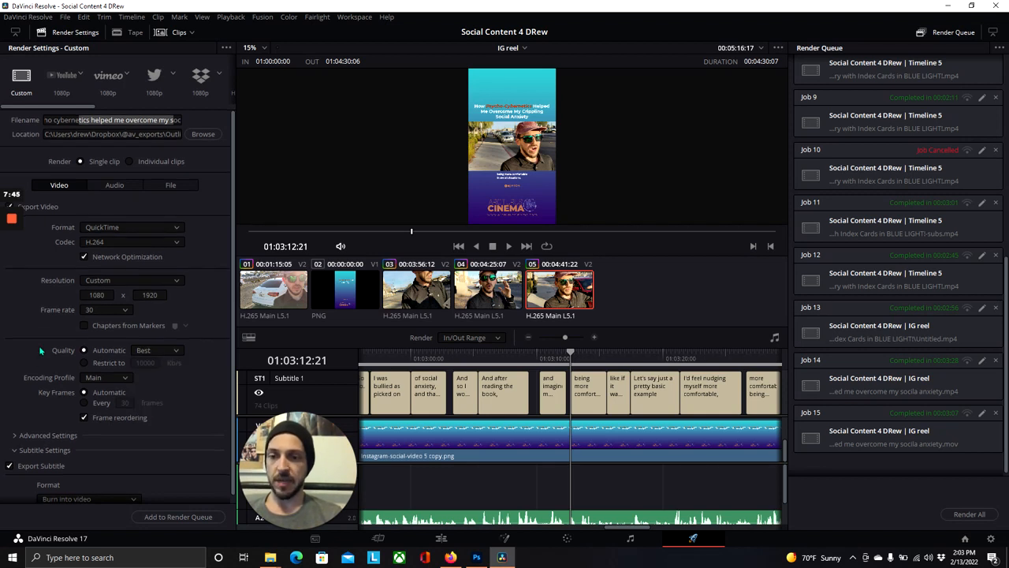
Set the subtitle export format to As a separate file.
{"action": "scroll", "coordinate": [39, 346], "scroll_direction": "down", "scroll_amount": 1}
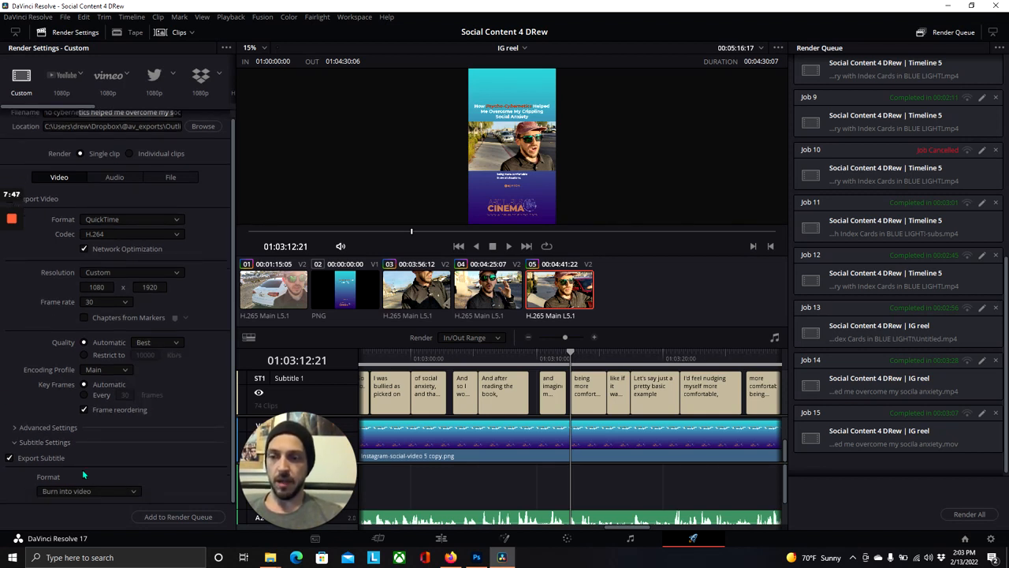
{"action": "left_click", "coordinate": [62, 492]}
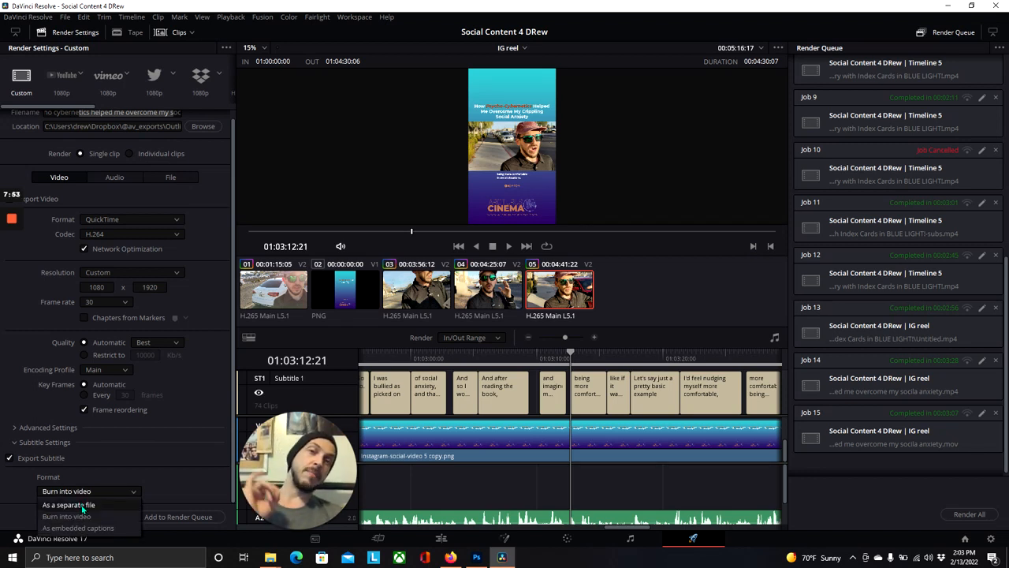
{"action": "left_click", "coordinate": [82, 505]}
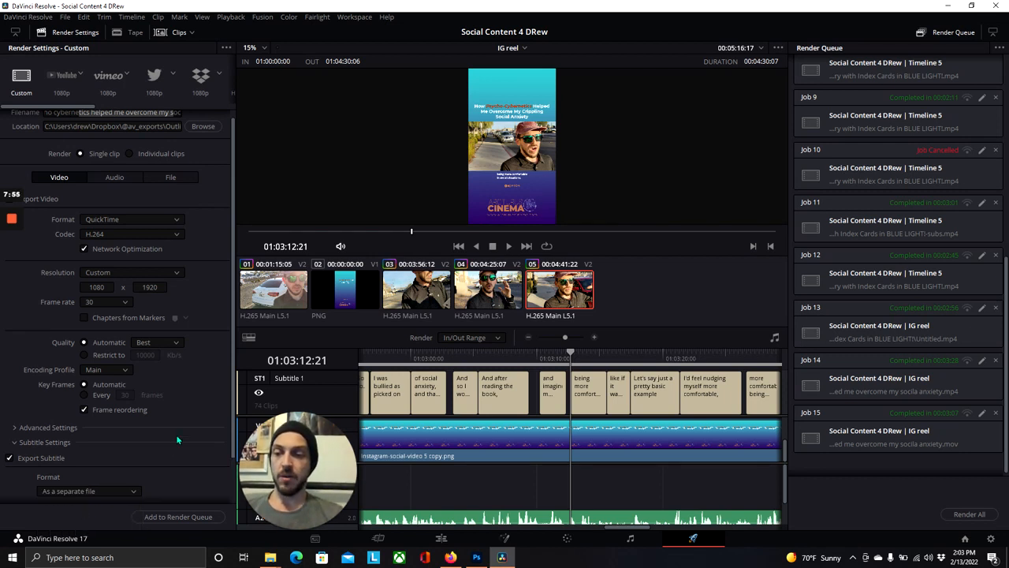
Include the Subtitle 1 track in the separate SRT subtitle export.
{"action": "scroll", "coordinate": [177, 440], "scroll_direction": "down", "scroll_amount": 1}
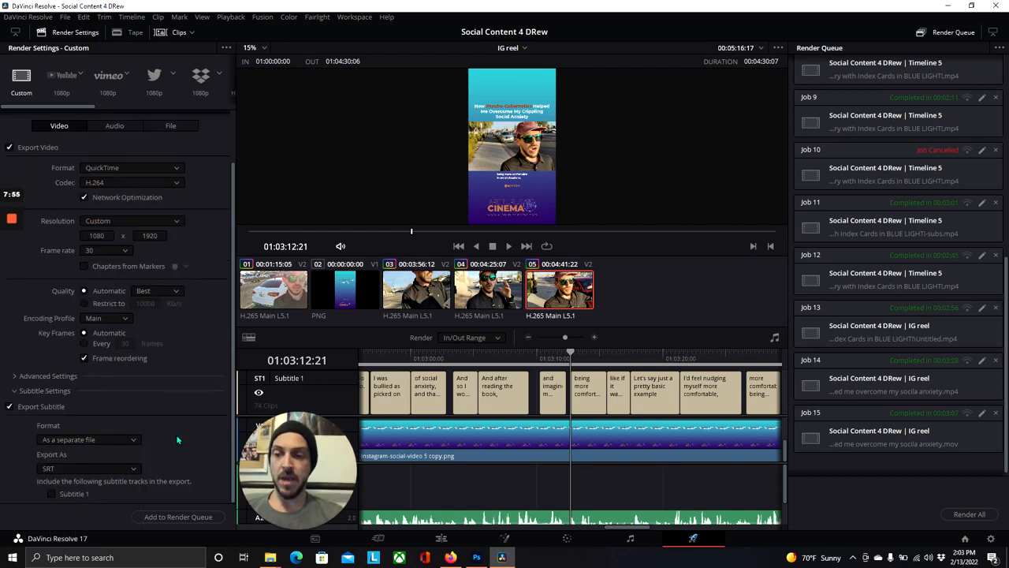
{"action": "left_click", "coordinate": [51, 493]}
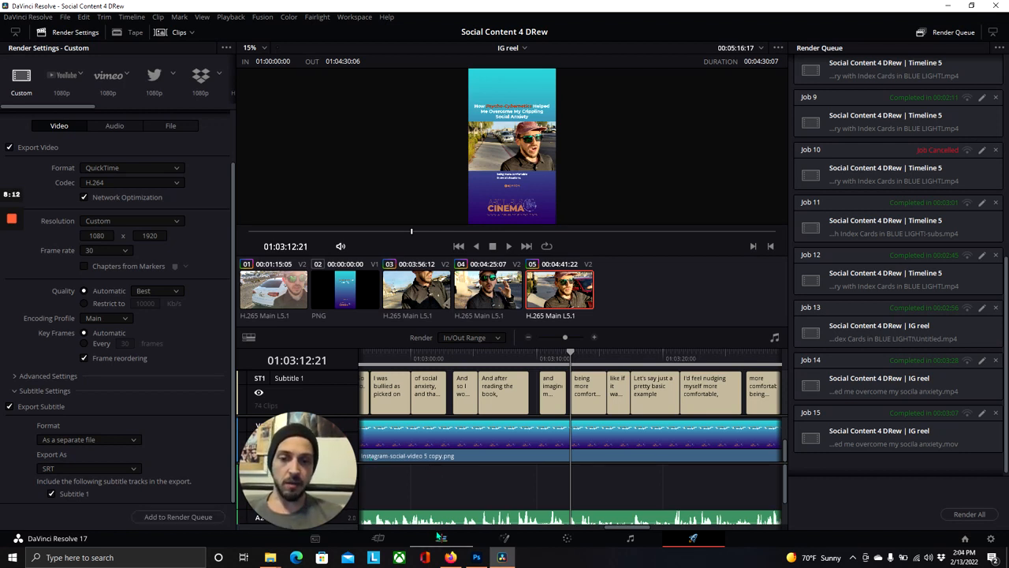
Return to the Edit page, open the square timeline and fit its frame in the viewer.
{"action": "left_click", "coordinate": [439, 537]}
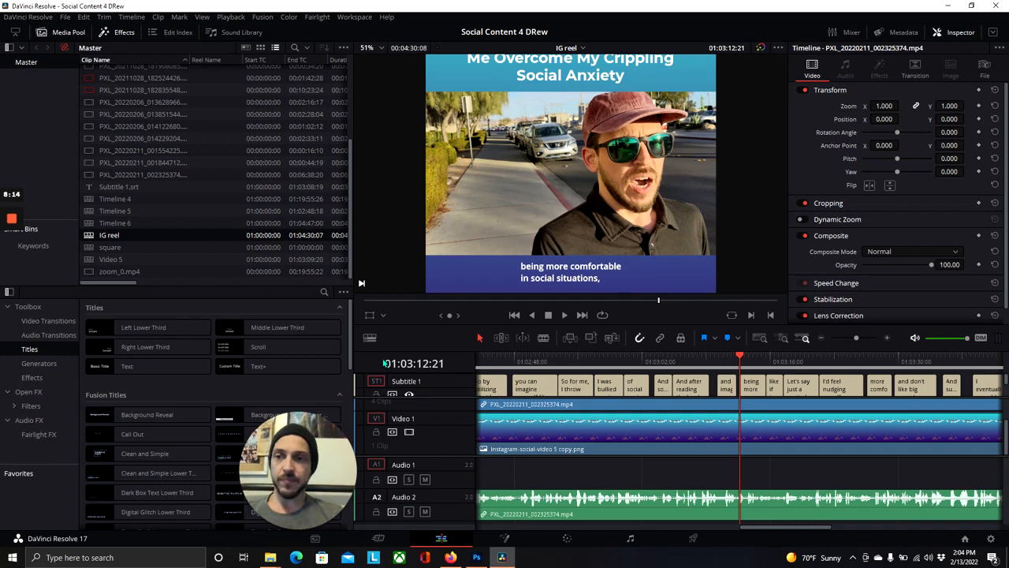
{"action": "left_click", "coordinate": [90, 253]}
{"action": "double_click", "coordinate": [91, 253]}
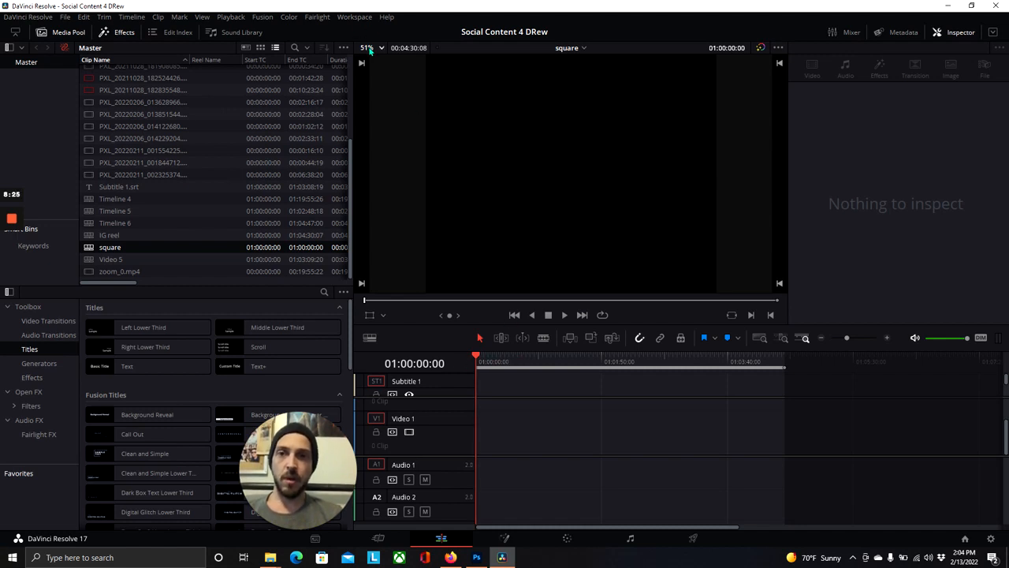
{"action": "left_click", "coordinate": [371, 50]}
{"action": "left_click", "coordinate": [372, 63]}
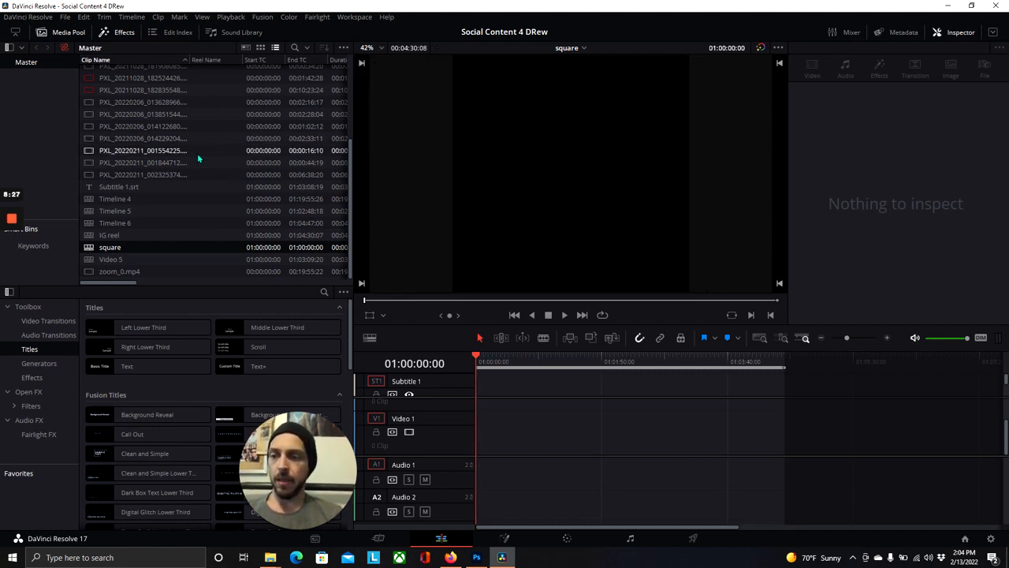
{"action": "key", "text": "ctrl+i"}
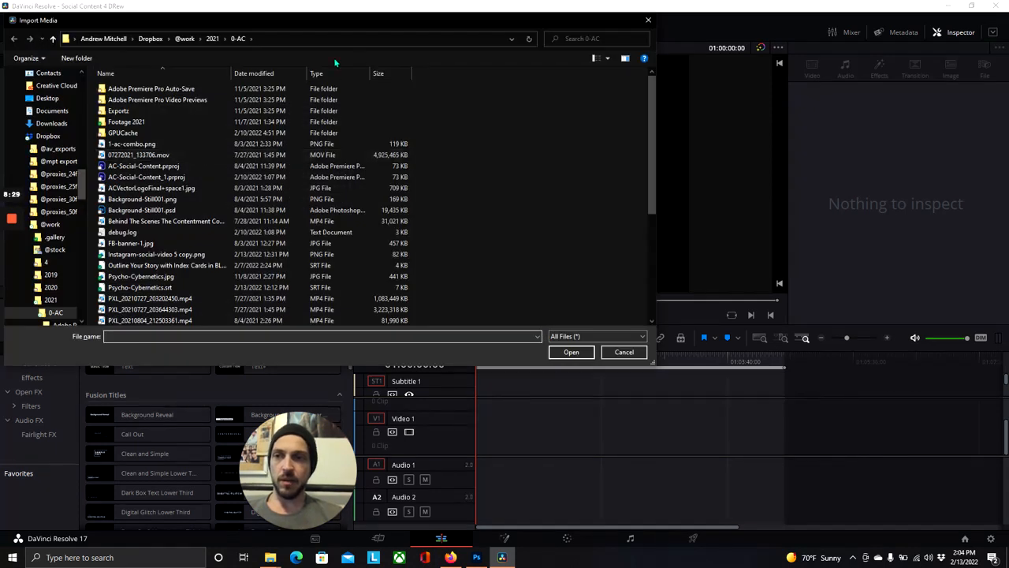
{"action": "left_click", "coordinate": [56, 151]}
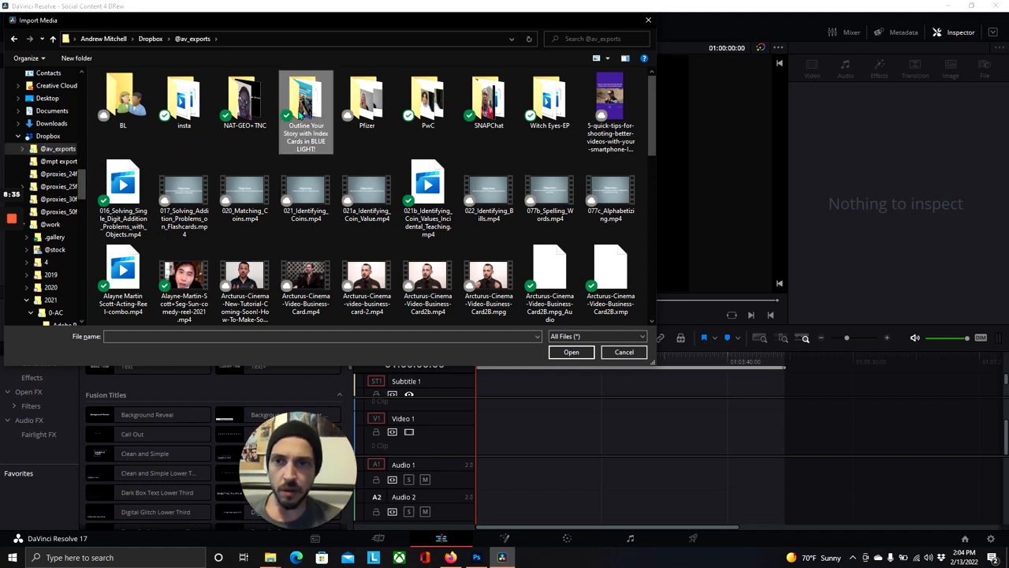
{"action": "double_click", "coordinate": [306, 115]}
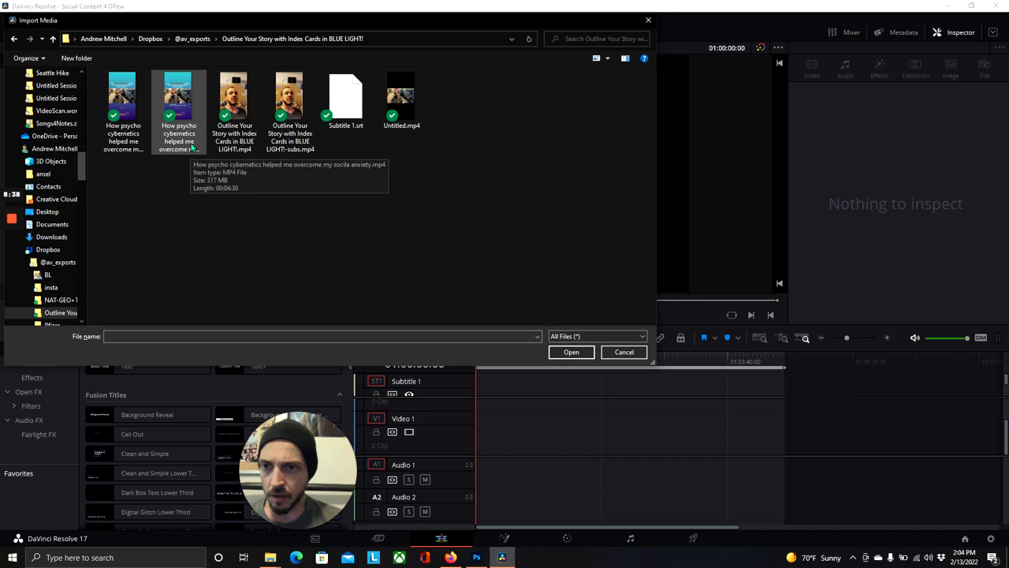
{"action": "left_click", "coordinate": [124, 147]}
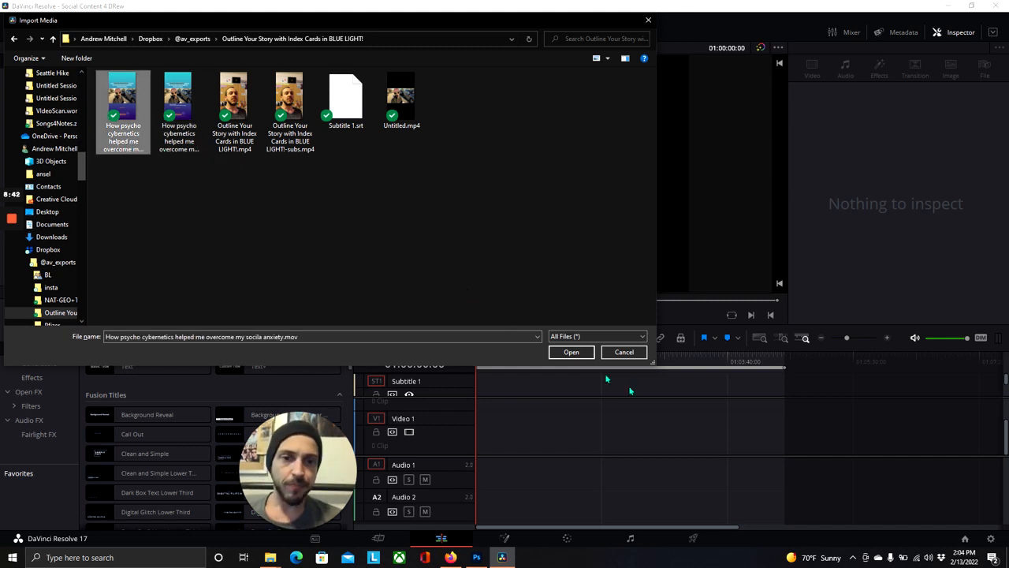
{"action": "left_click", "coordinate": [584, 356]}
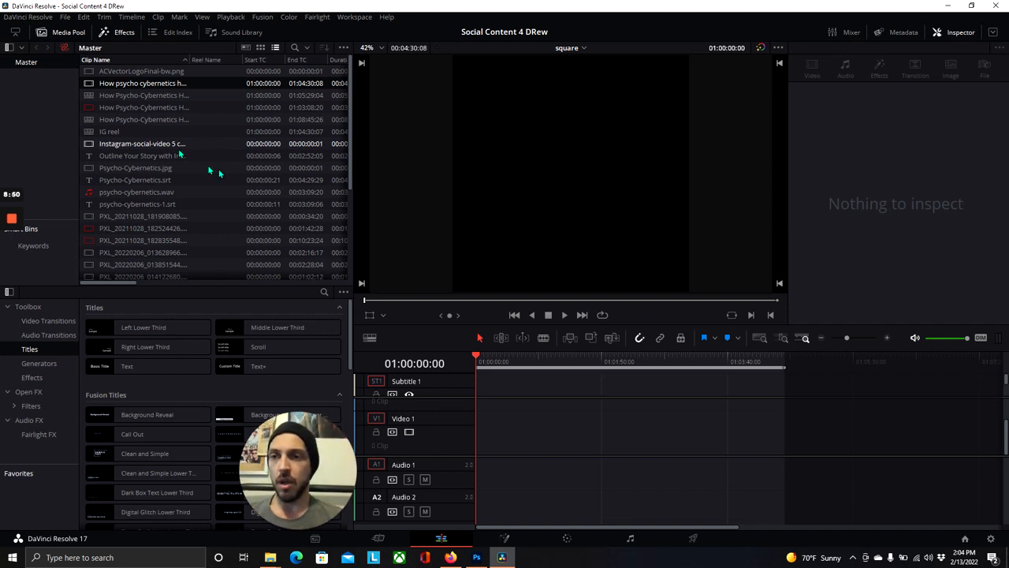
Check the square timeline's resolution and mismatched resolution settings, and close them without changes.
{"action": "scroll", "coordinate": [218, 171], "scroll_direction": "down", "scroll_amount": 4}
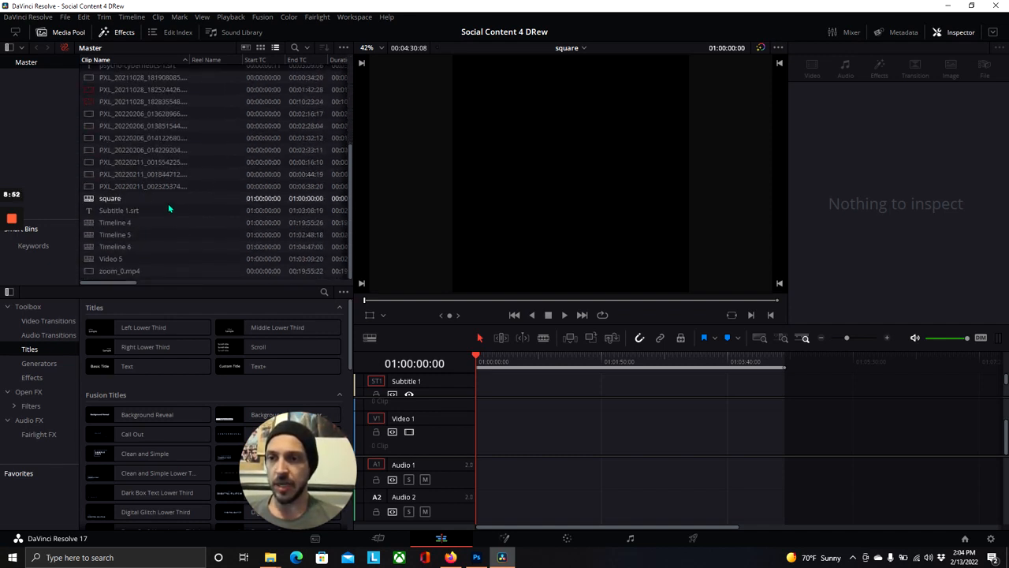
{"action": "right_click", "coordinate": [114, 202]}
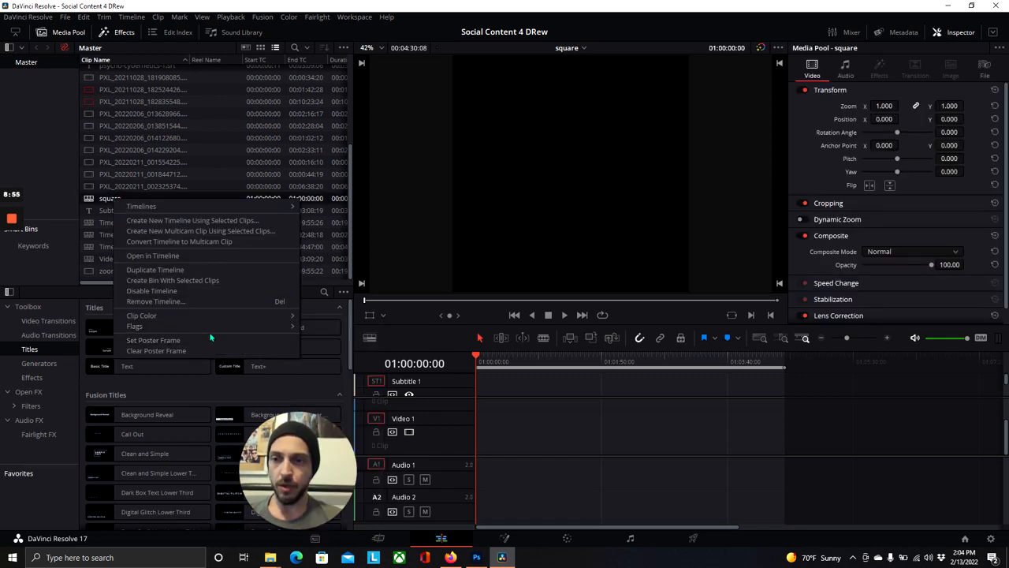
{"action": "mouse_move", "coordinate": [231, 209]}
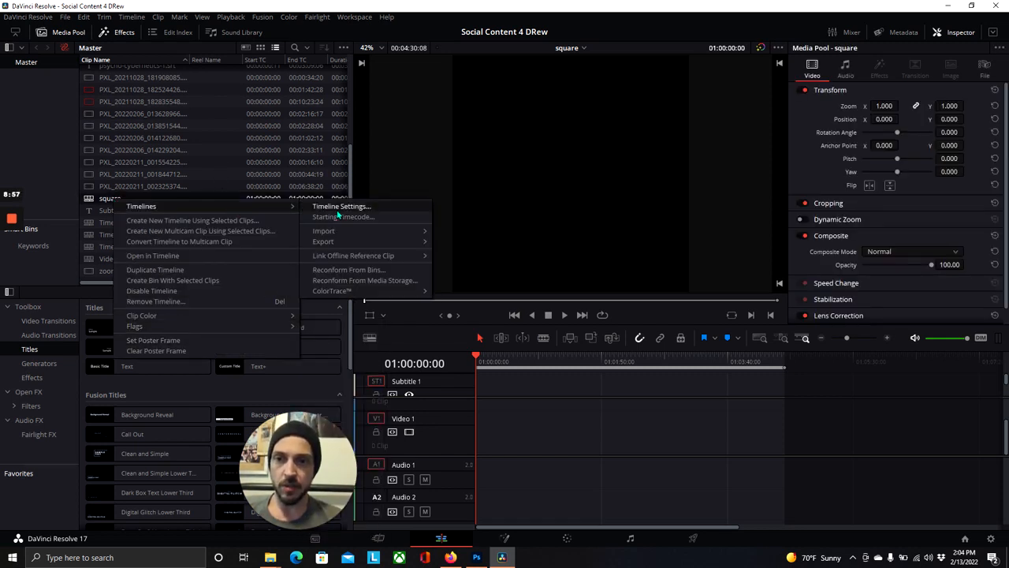
{"action": "left_click", "coordinate": [338, 208]}
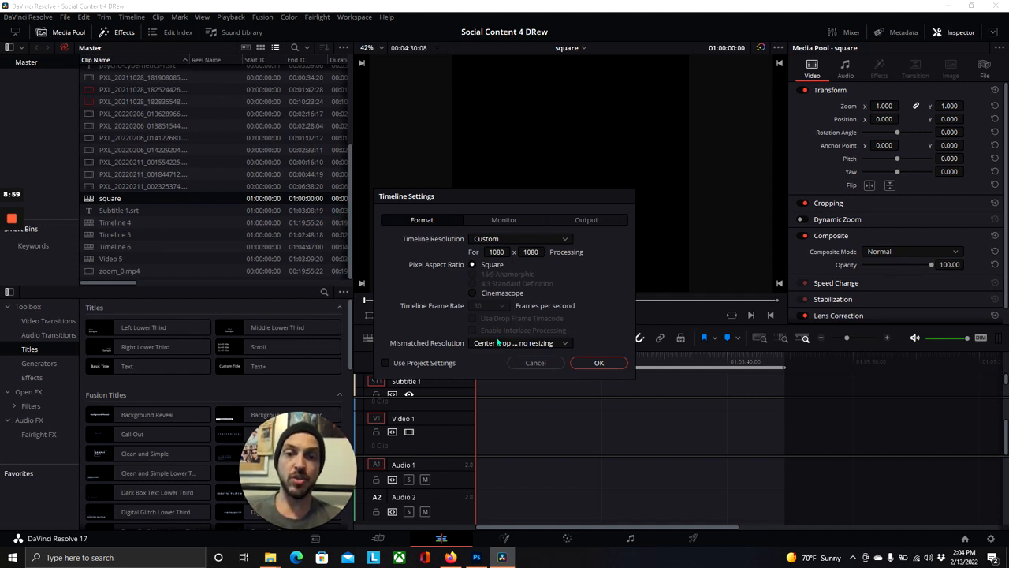
{"action": "left_click", "coordinate": [527, 364]}
Widen the Clip Name column in the media pool to show the full clip names.
{"action": "scroll", "coordinate": [155, 167], "scroll_direction": "up", "scroll_amount": 4}
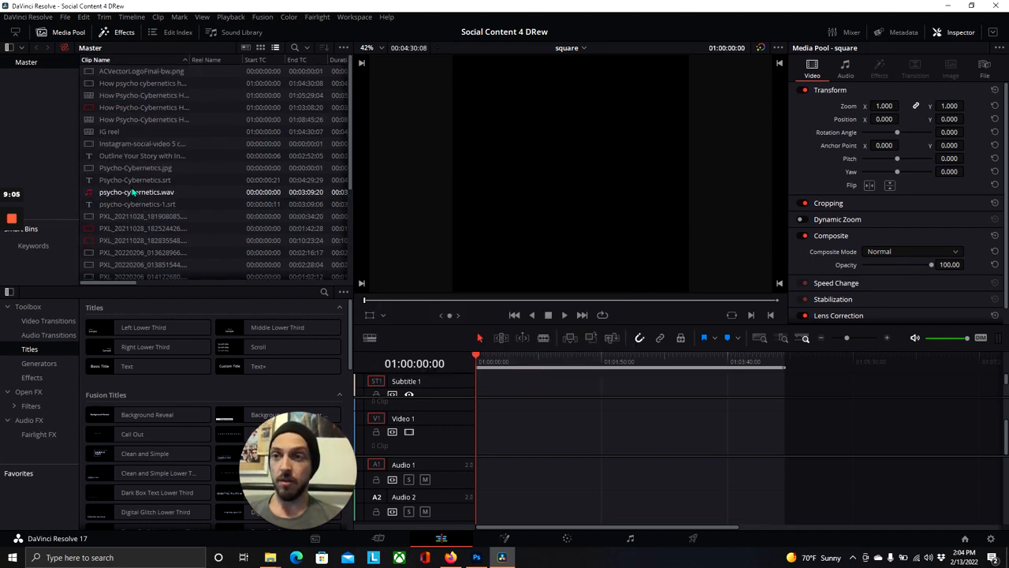
{"action": "left_click", "coordinate": [154, 72]}
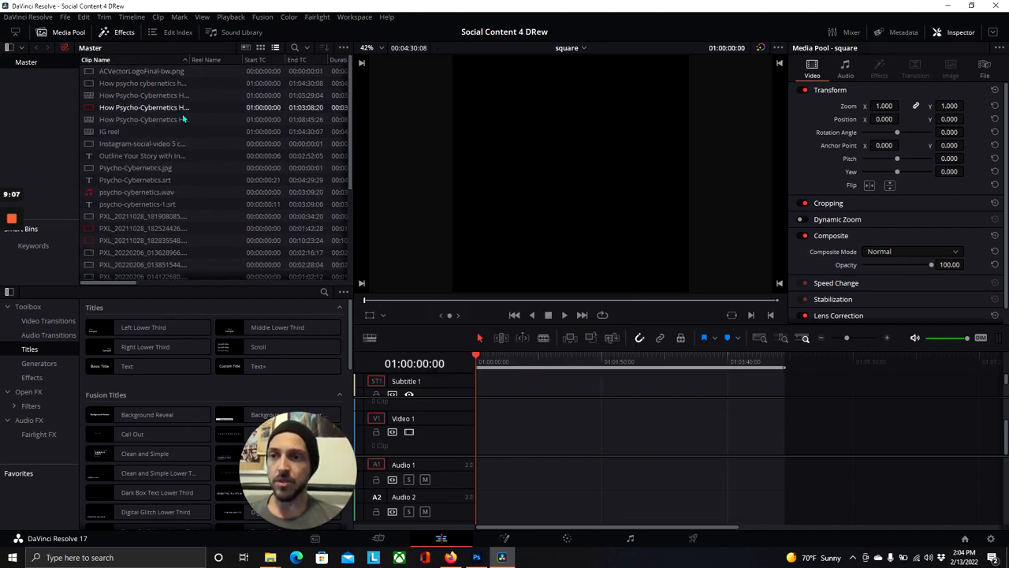
{"action": "left_click_drag", "start_coordinate": [192, 60], "coordinate": [302, 55]}
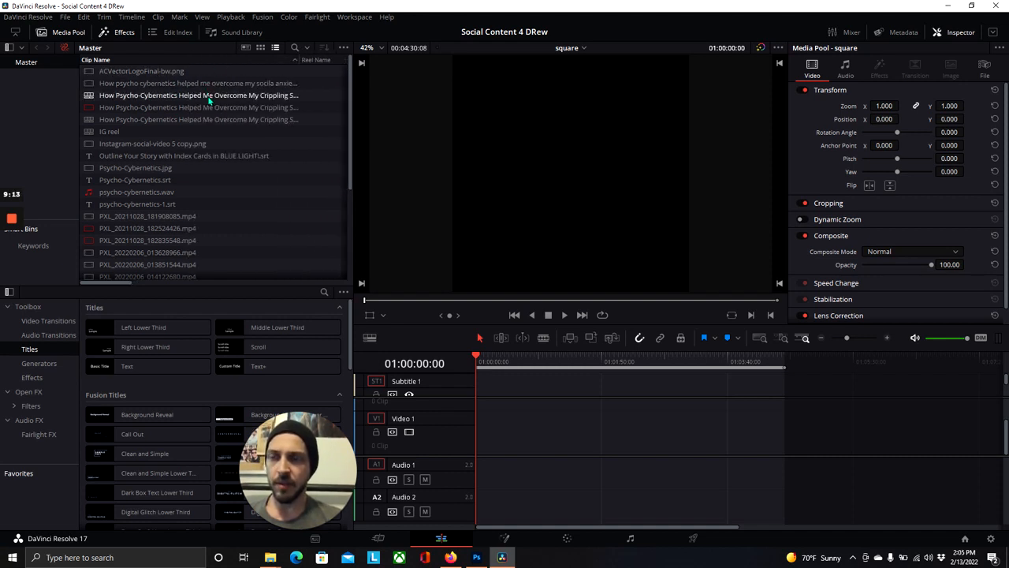
Place the imported "How psycho cybernetics helped me overcome my socila anxiety.mov" clip on Video 1 at the start of the square timeline.
{"action": "scroll", "coordinate": [225, 139], "scroll_direction": "down", "scroll_amount": 3}
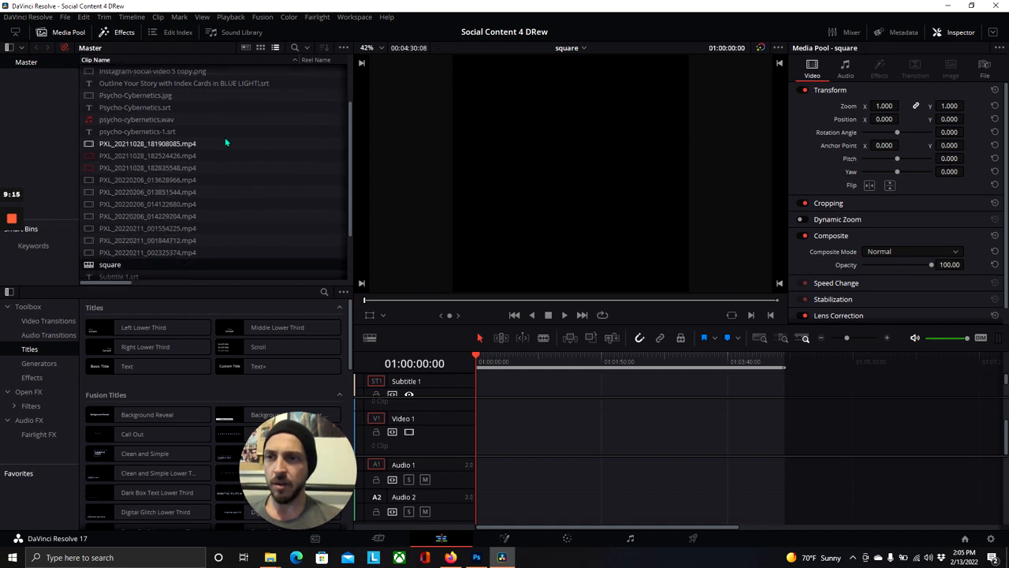
{"action": "scroll", "coordinate": [224, 138], "scroll_direction": "down", "scroll_amount": 2}
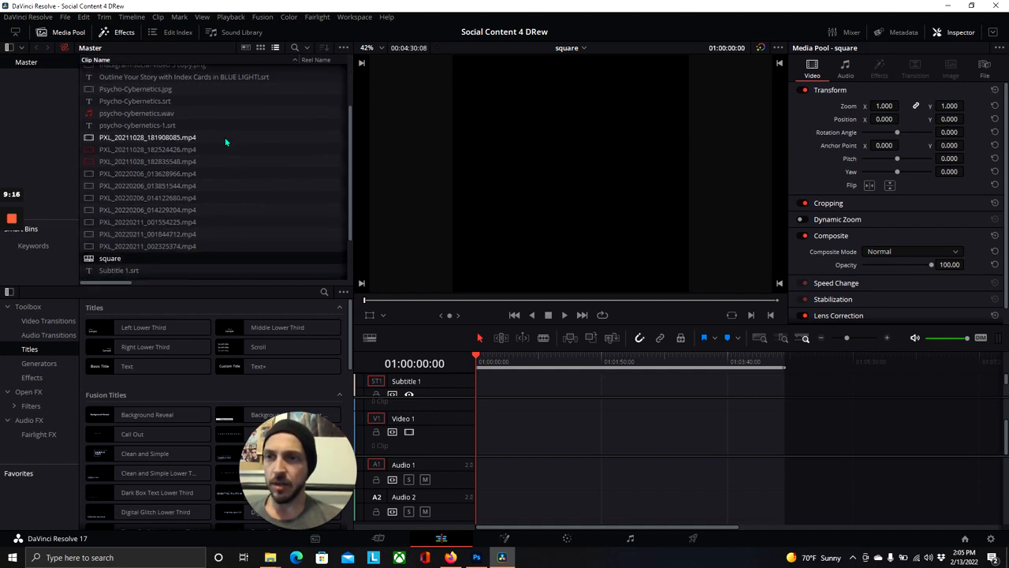
{"action": "scroll", "coordinate": [225, 137], "scroll_direction": "down", "scroll_amount": 2}
{"action": "scroll", "coordinate": [224, 141], "scroll_direction": "up", "scroll_amount": 5}
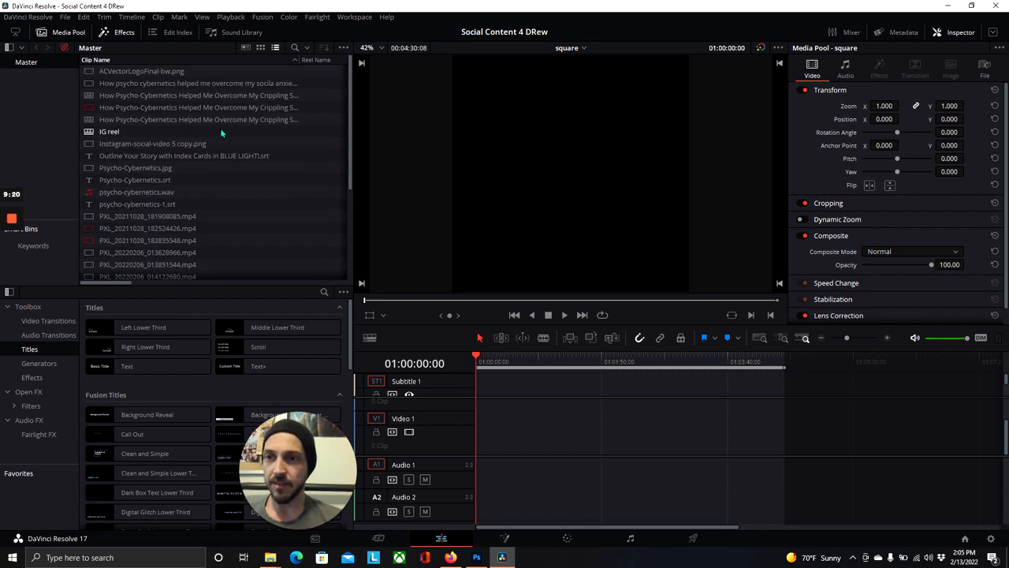
{"action": "left_click_drag", "start_coordinate": [235, 87], "coordinate": [465, 425]}
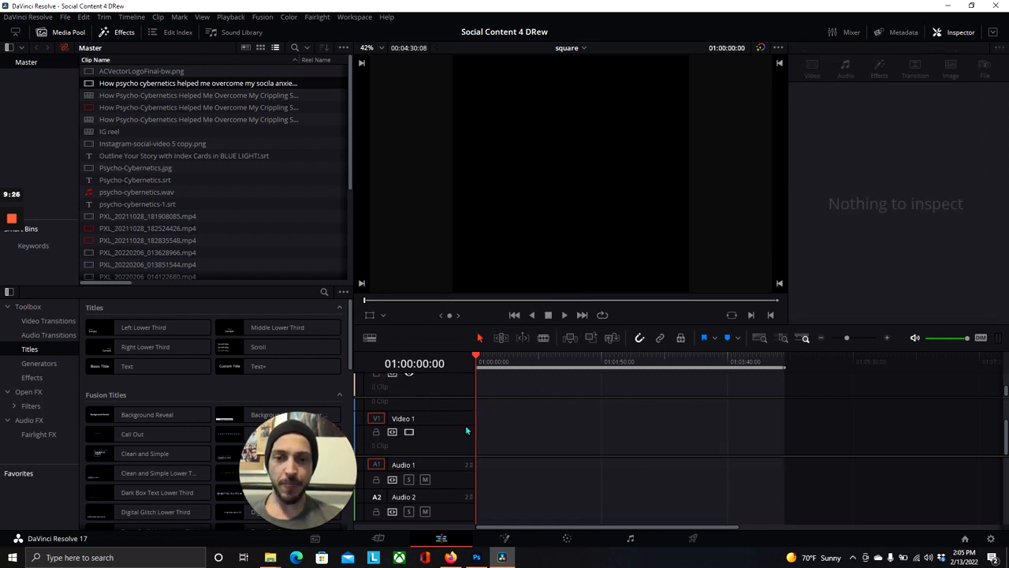
{"action": "left_click", "coordinate": [152, 88]}
{"action": "left_click_drag", "start_coordinate": [151, 88], "coordinate": [480, 439]}
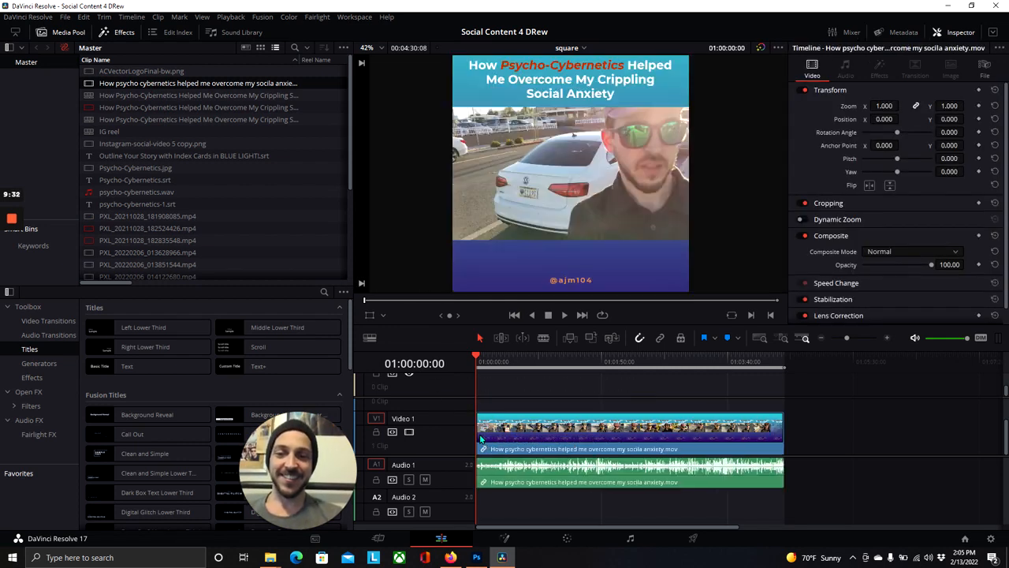
Scrub through the square timeline and zoom the viewer out to review the clip's square framing.
{"action": "left_click", "coordinate": [596, 366]}
{"action": "left_click_drag", "start_coordinate": [596, 366], "coordinate": [532, 374]}
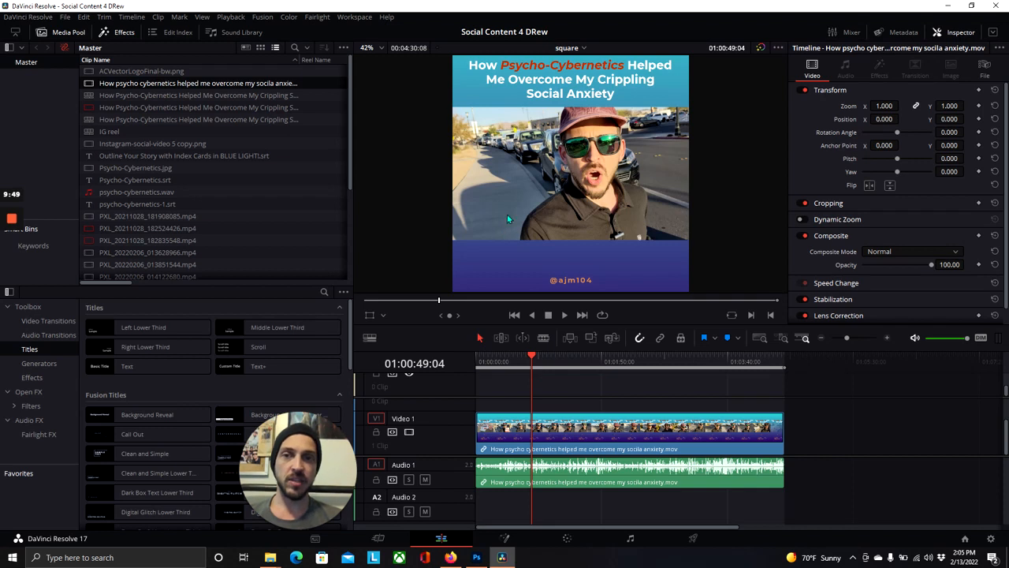
{"action": "scroll", "coordinate": [439, 228], "scroll_direction": "down", "scroll_amount": 3}
{"action": "scroll", "coordinate": [439, 228], "scroll_direction": "up", "scroll_amount": 2}
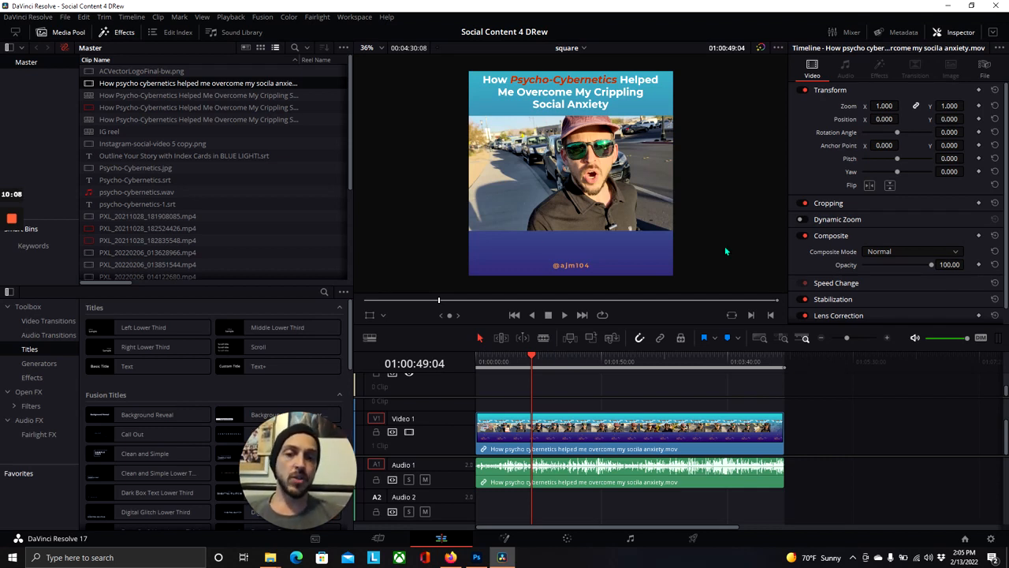
{"action": "left_click_drag", "start_coordinate": [506, 359], "coordinate": [712, 361]}
Switch to the Deliver page and set the square video's export format to MP4, keeping the Custom resolution.
{"action": "left_click", "coordinate": [694, 540]}
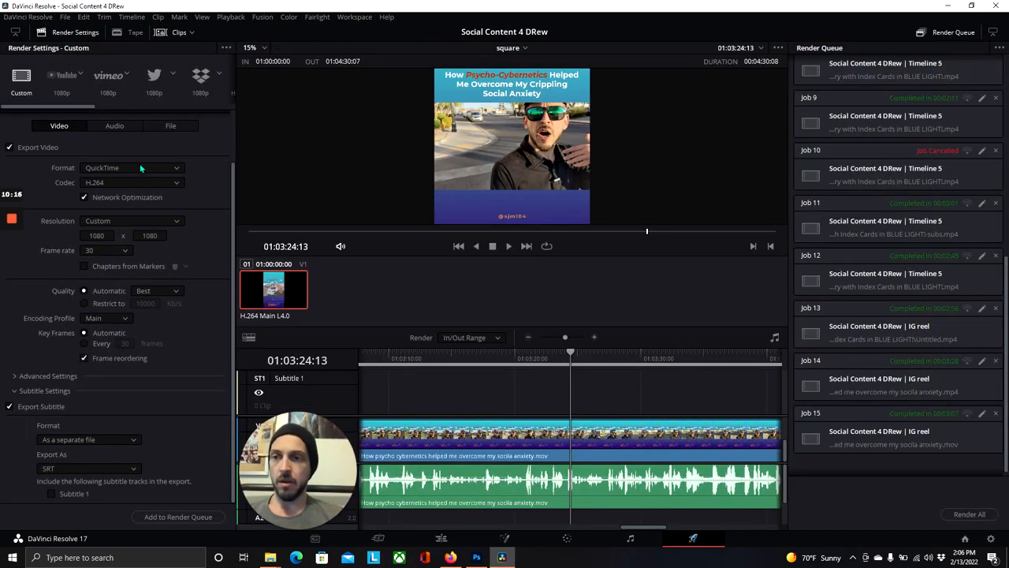
{"action": "left_click", "coordinate": [142, 168]}
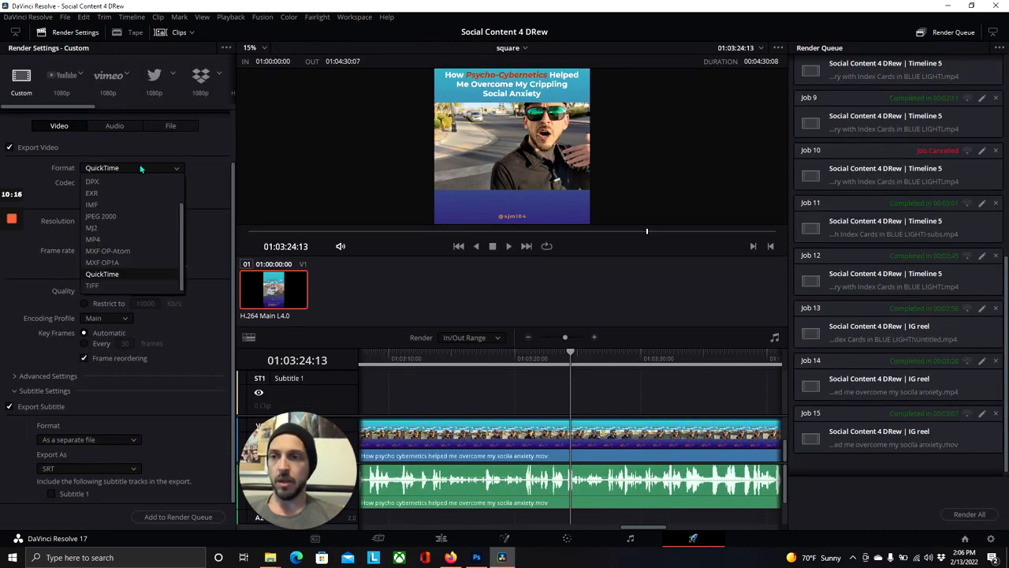
{"action": "left_click", "coordinate": [142, 238]}
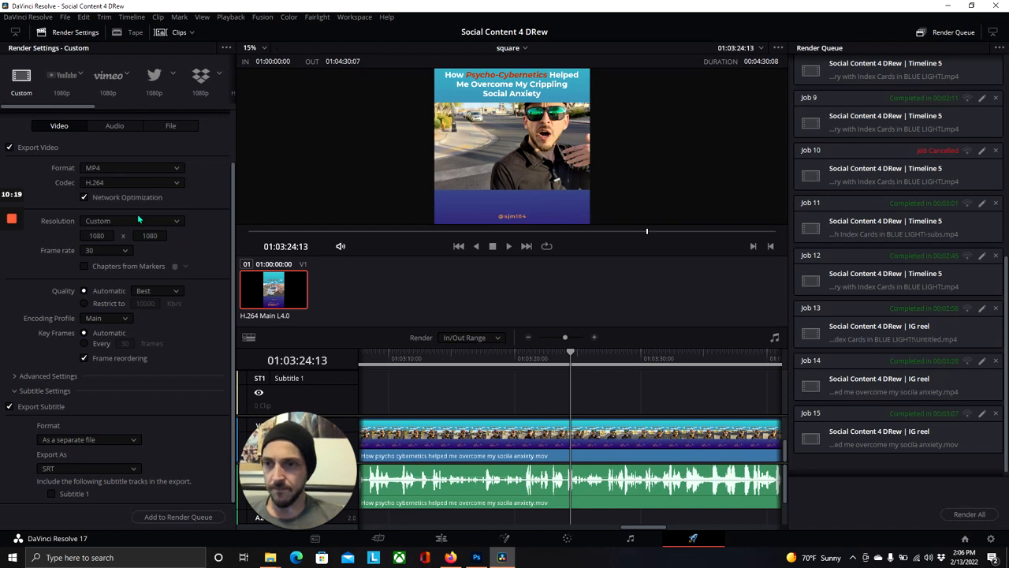
{"action": "left_click", "coordinate": [140, 220]}
{"action": "left_click", "coordinate": [203, 209]}
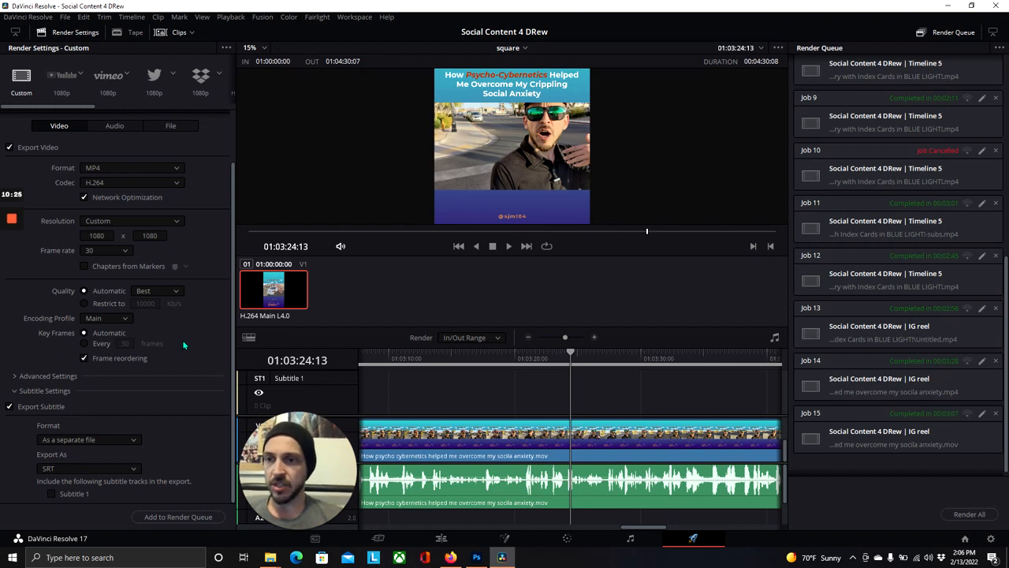
Turn off subtitle export for the square video and open its audio export settings.
{"action": "left_click", "coordinate": [9, 407]}
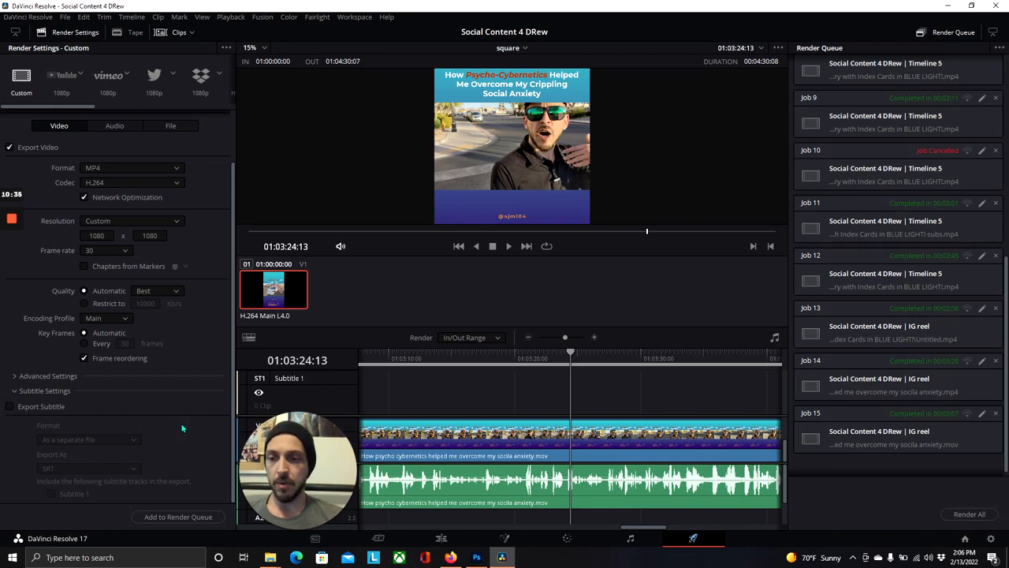
{"action": "scroll", "coordinate": [169, 417], "scroll_direction": "up", "scroll_amount": 2}
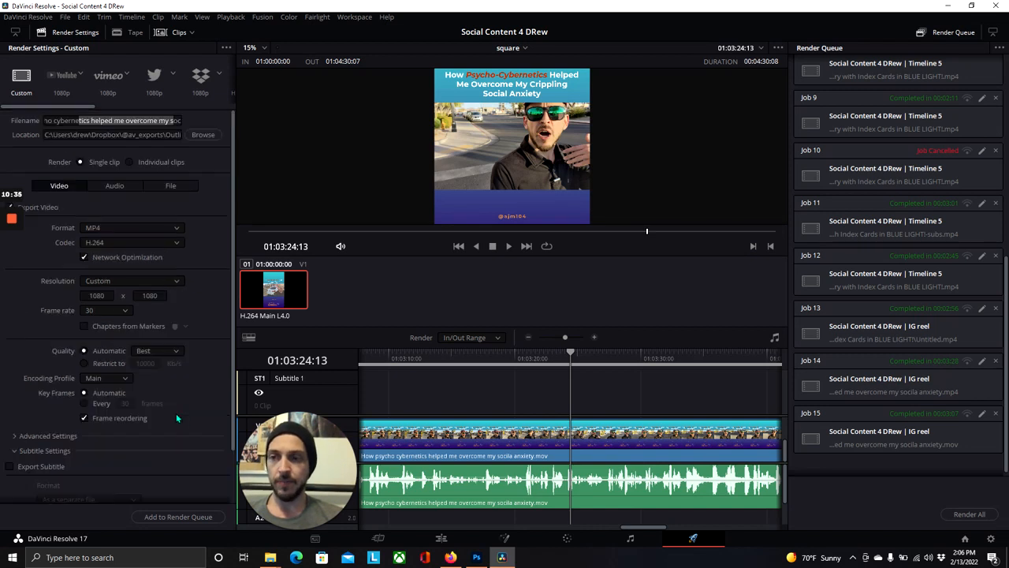
{"action": "left_click", "coordinate": [104, 189]}
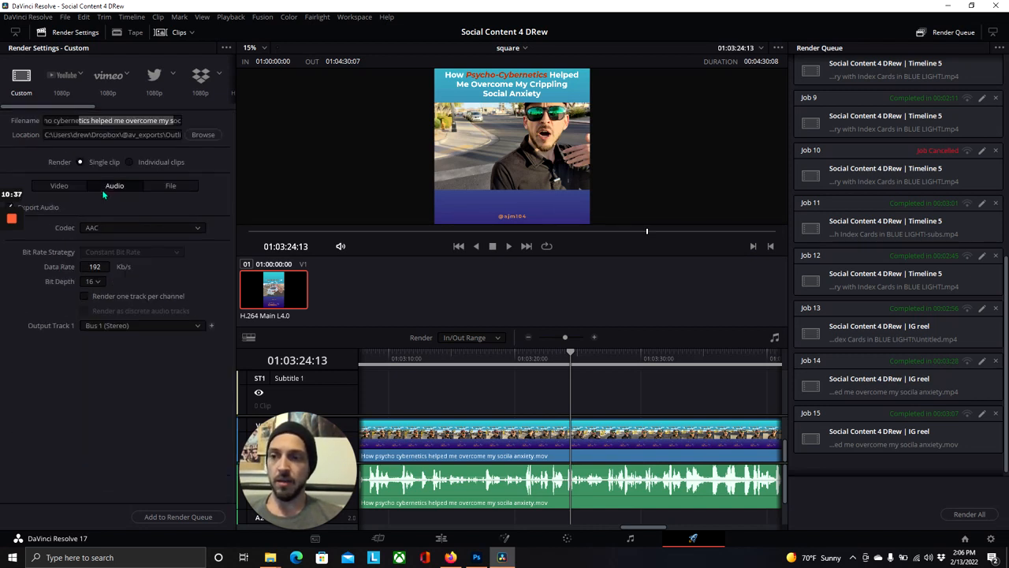
{"action": "left_click", "coordinate": [166, 516]}
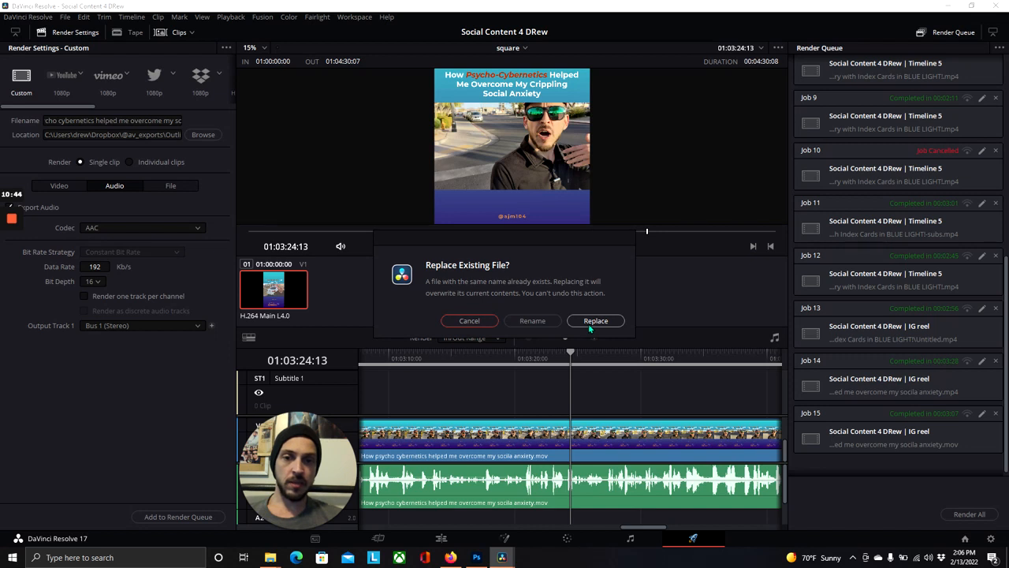
{"action": "left_click", "coordinate": [532, 320]}
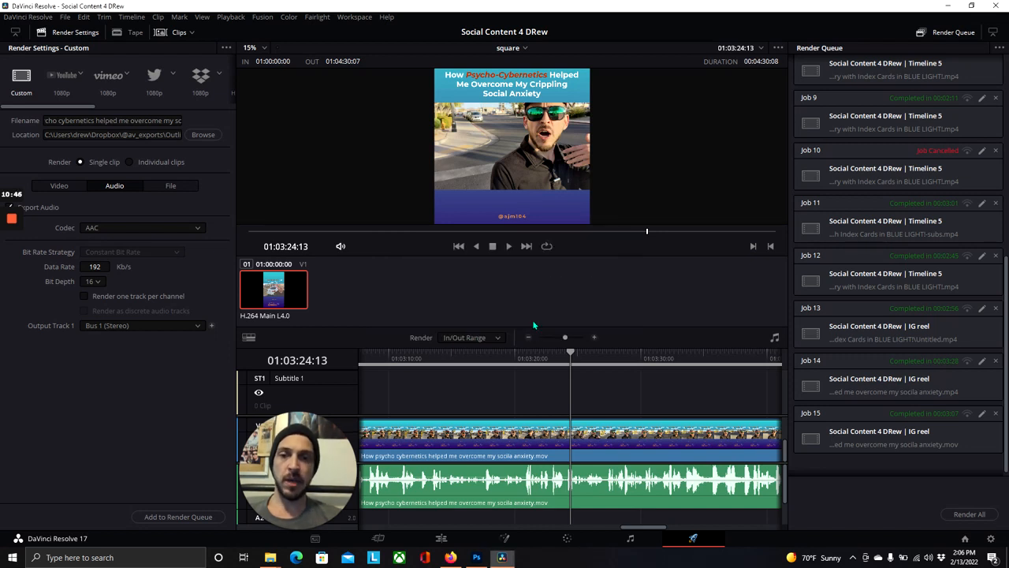
{"action": "left_click", "coordinate": [264, 317]}
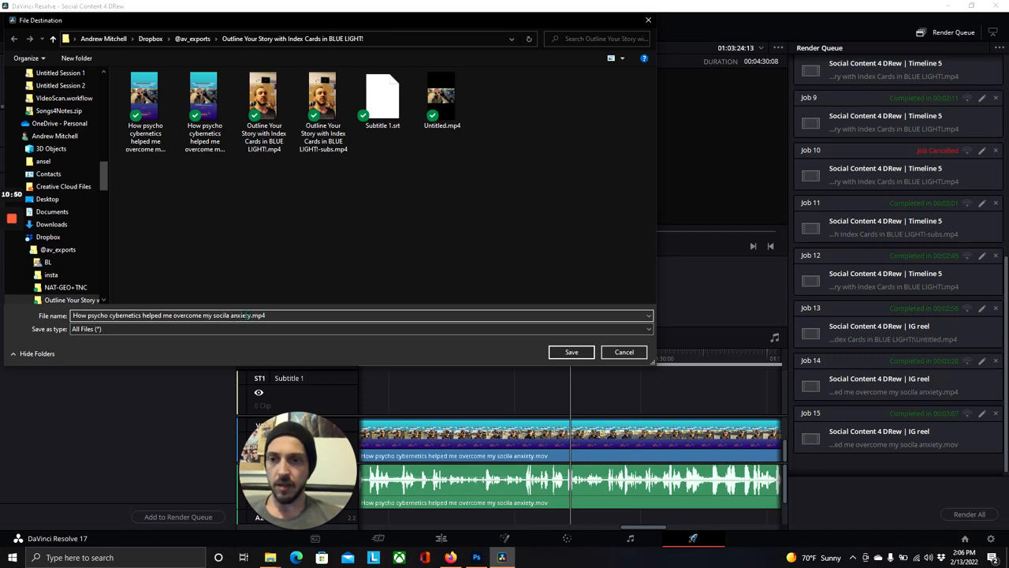
{"action": "left_click", "coordinate": [252, 315]}
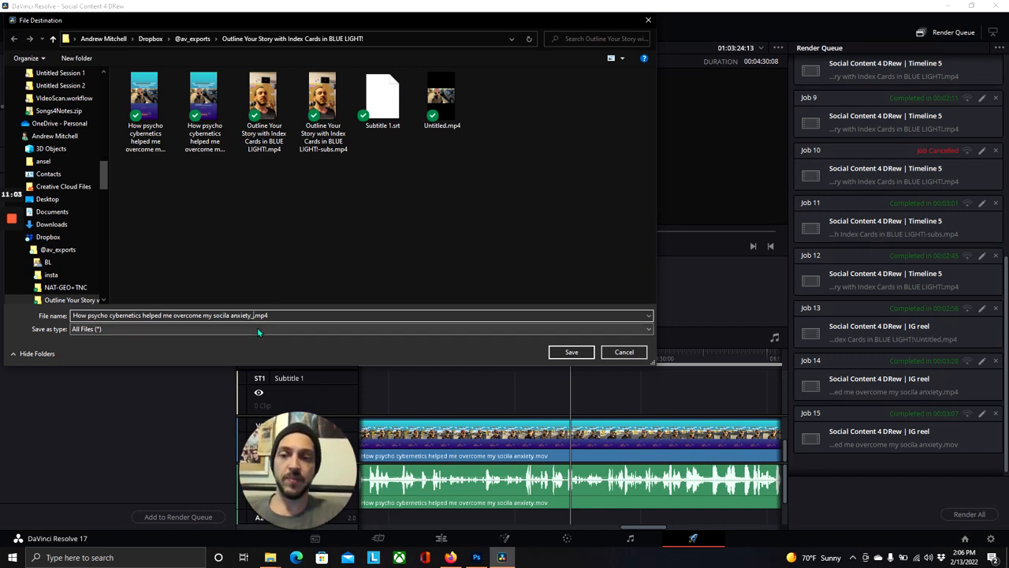
{"action": "left_click", "coordinate": [623, 352]}
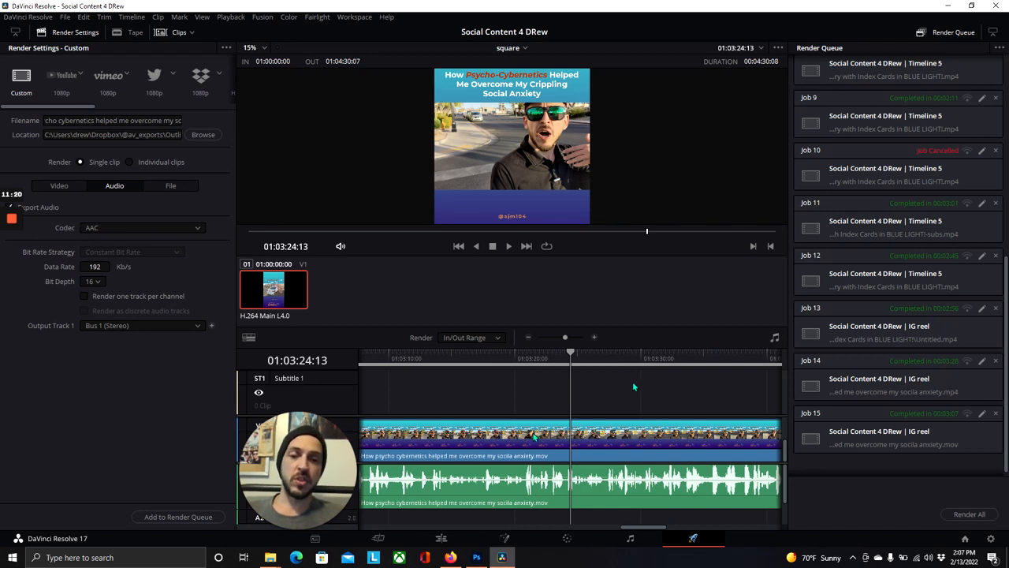
Switch to Firefox and open linkedin.com in a new browser tab.
{"action": "left_click", "coordinate": [450, 558]}
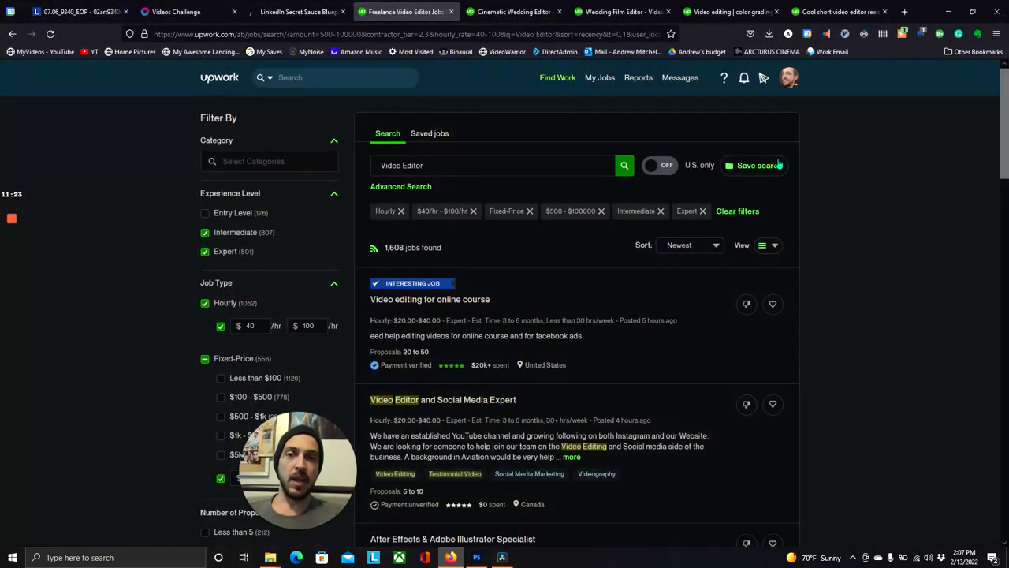
{"action": "left_click", "coordinate": [904, 11]}
{"action": "type", "text": "linkedin.com/"}
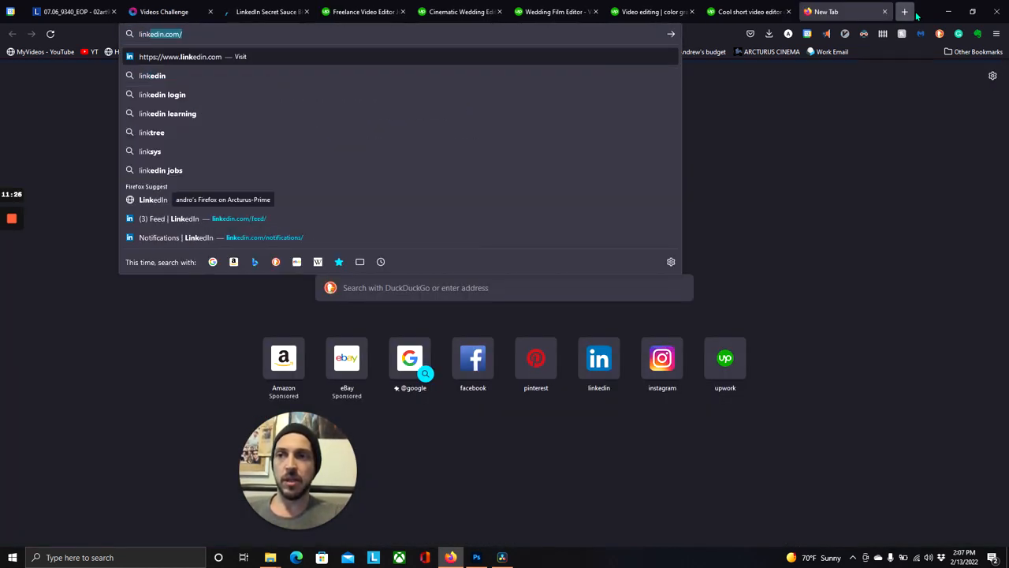
{"action": "key", "text": "Return"}
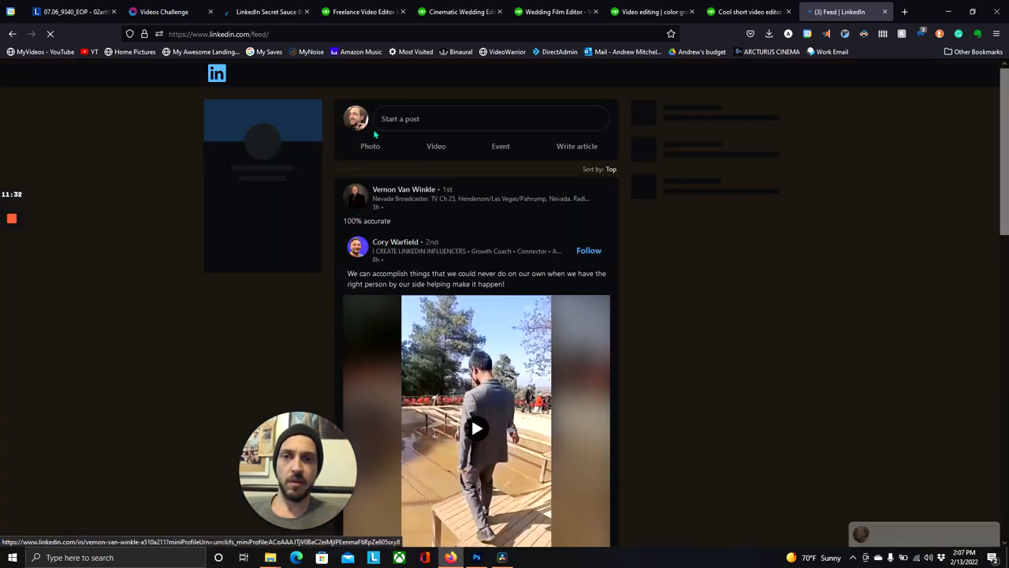
{"action": "left_click", "coordinate": [433, 150]}
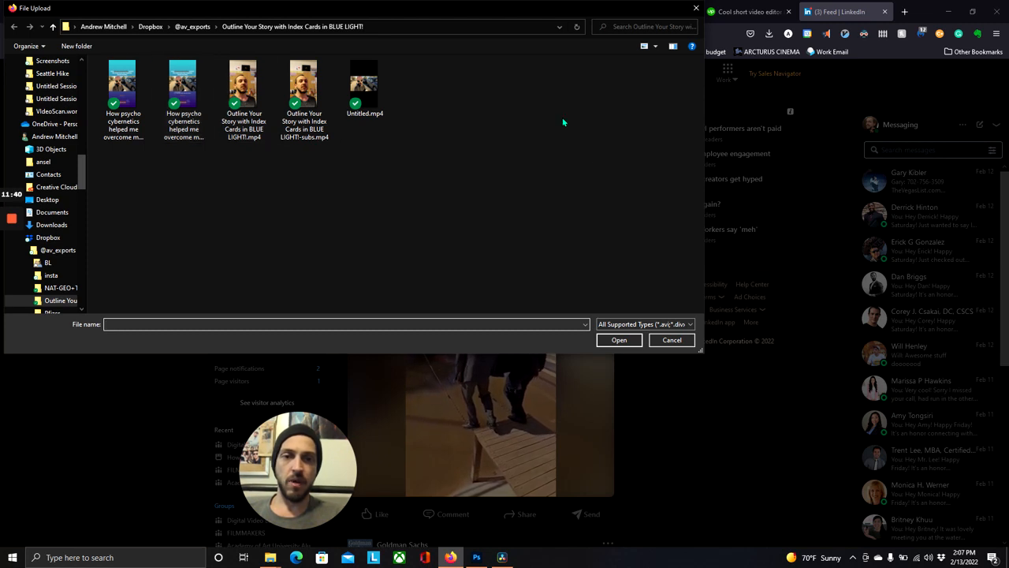
{"action": "left_click", "coordinate": [676, 343]}
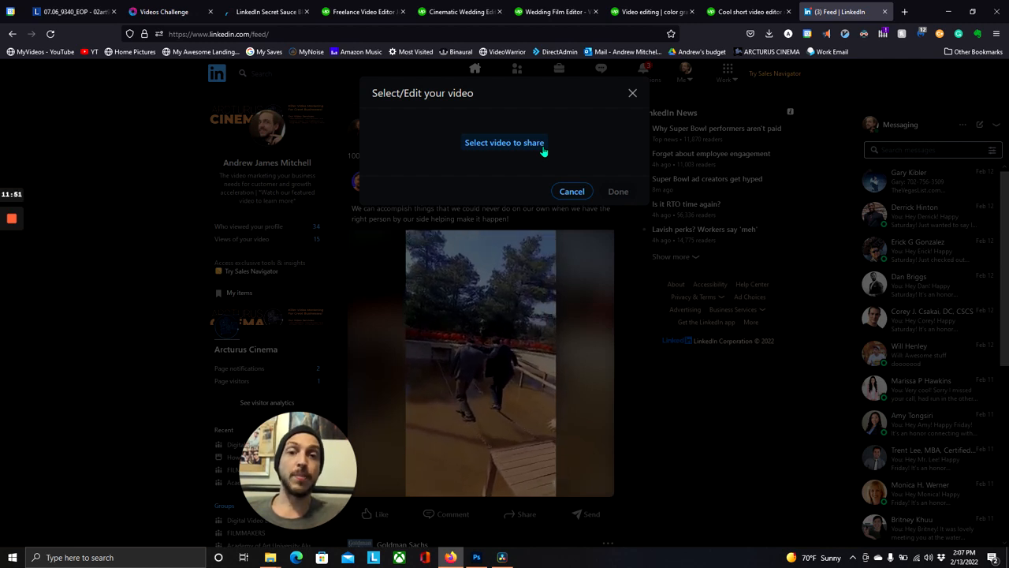
{"action": "left_click", "coordinate": [578, 194]}
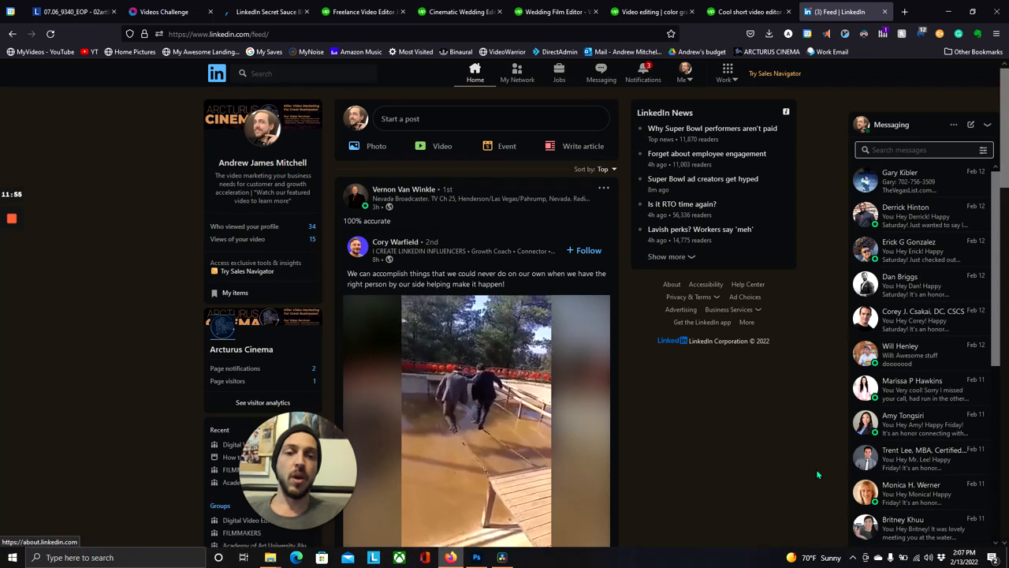
{"action": "scroll", "coordinate": [767, 474], "scroll_direction": "down", "scroll_amount": 2}
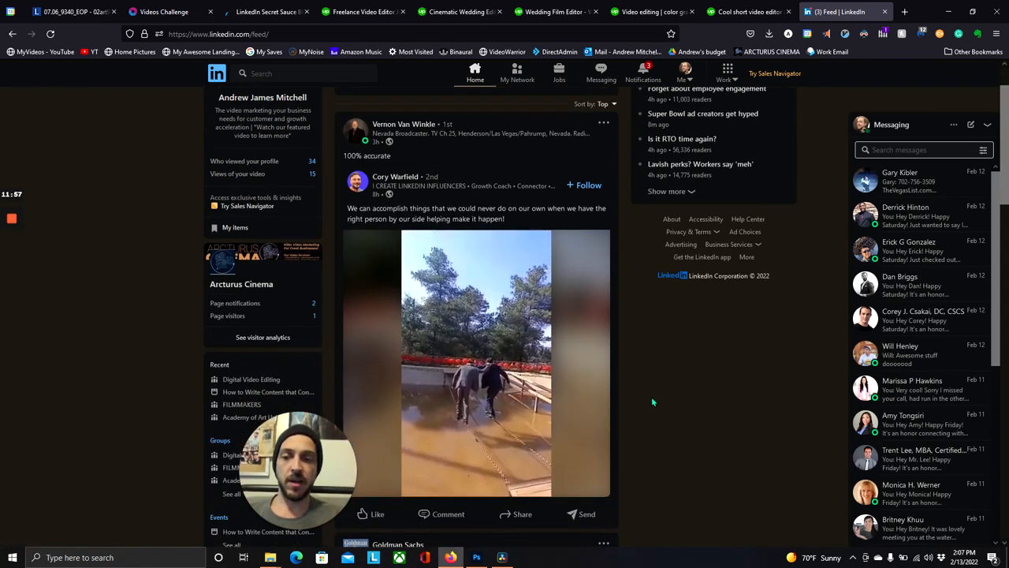
{"action": "scroll", "coordinate": [651, 397], "scroll_direction": "down", "scroll_amount": 1}
{"action": "scroll", "coordinate": [651, 397], "scroll_direction": "up", "scroll_amount": 2}
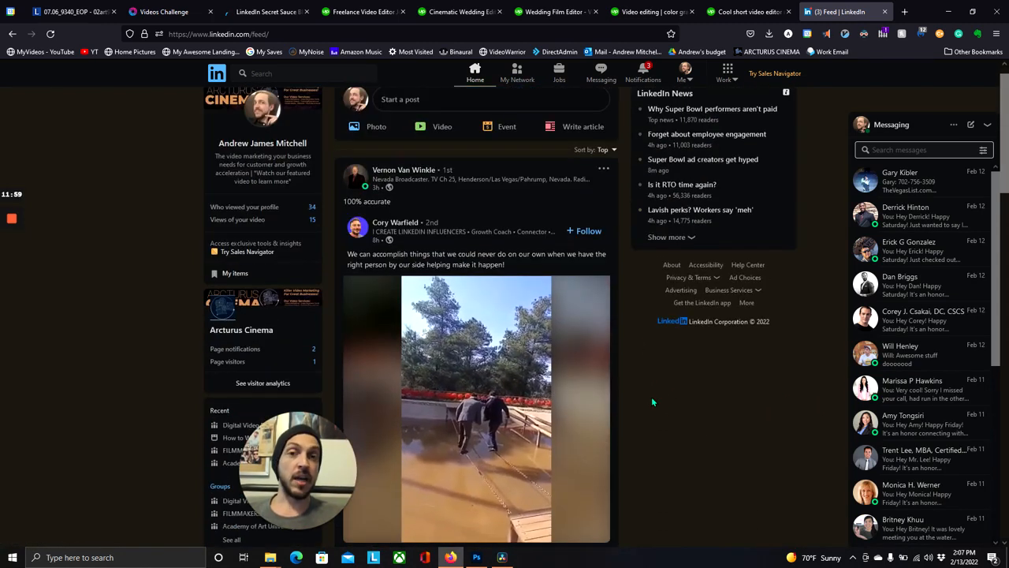